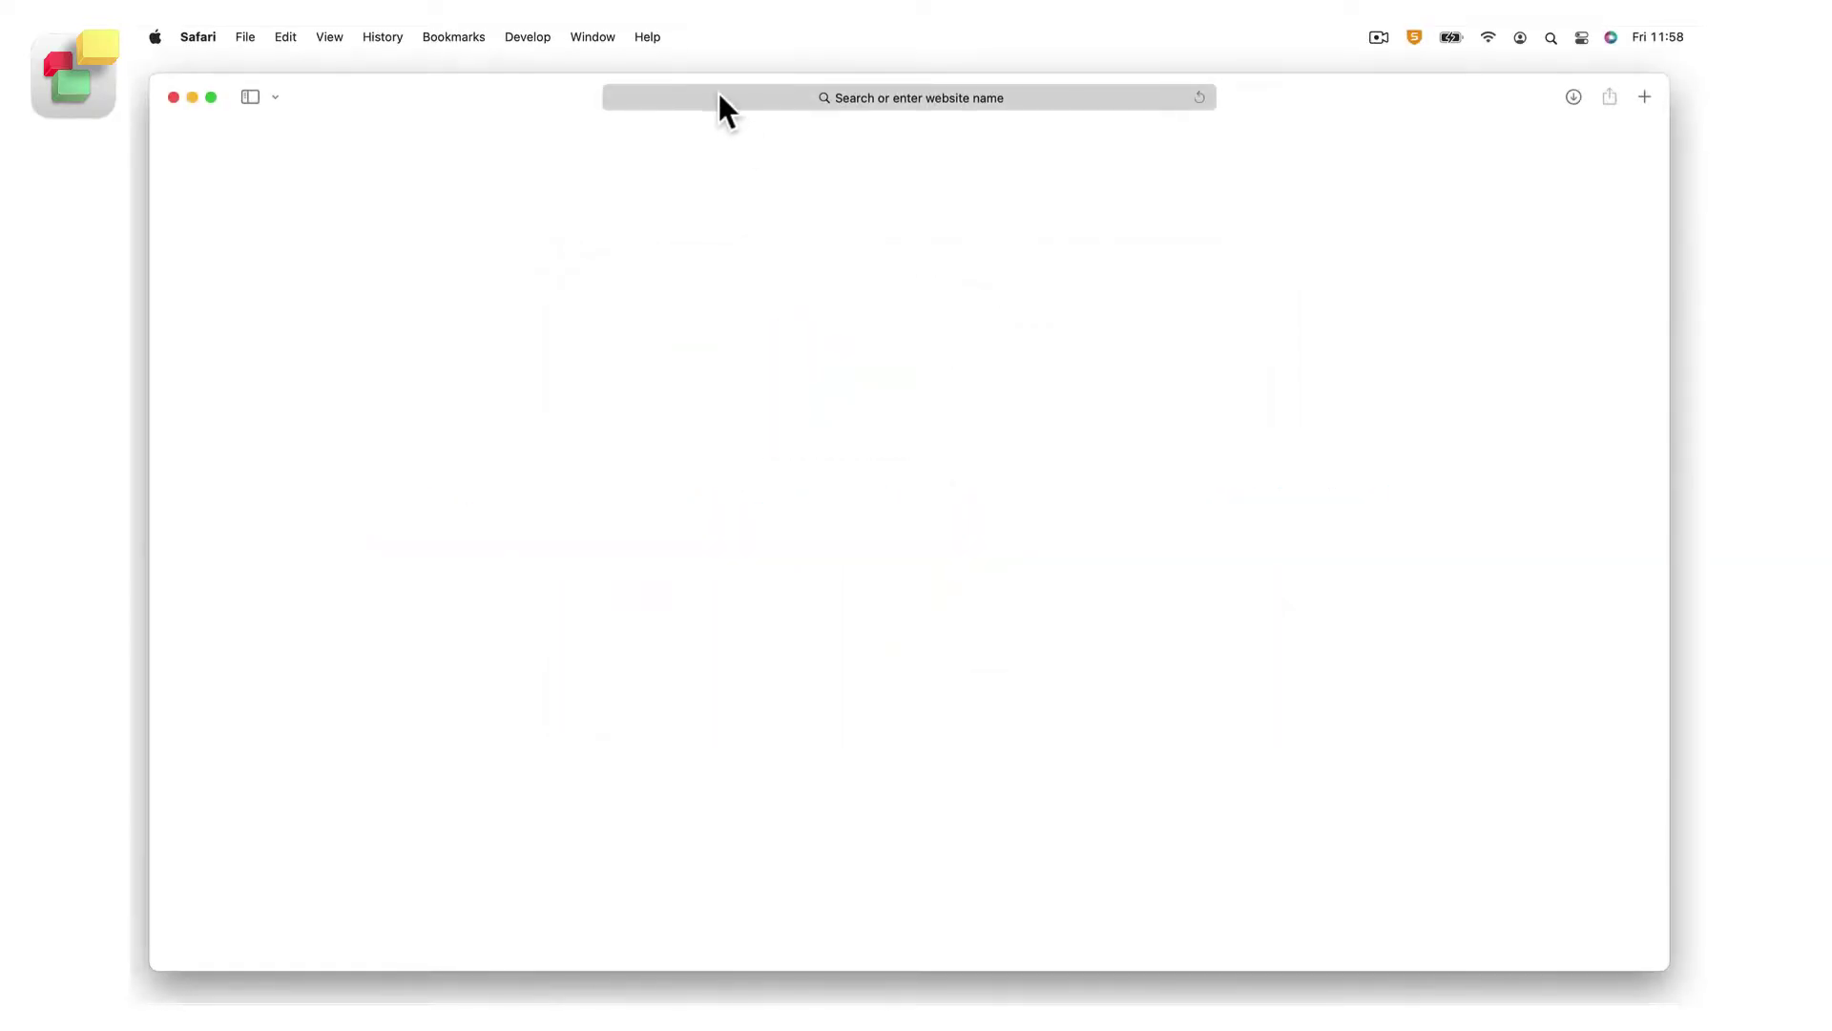
# Go to everwebapp.com in Safari, accepting the address suggestion, to load the EverWeb homepage.
pyautogui.click(718, 95)
pyautogui.write('http')
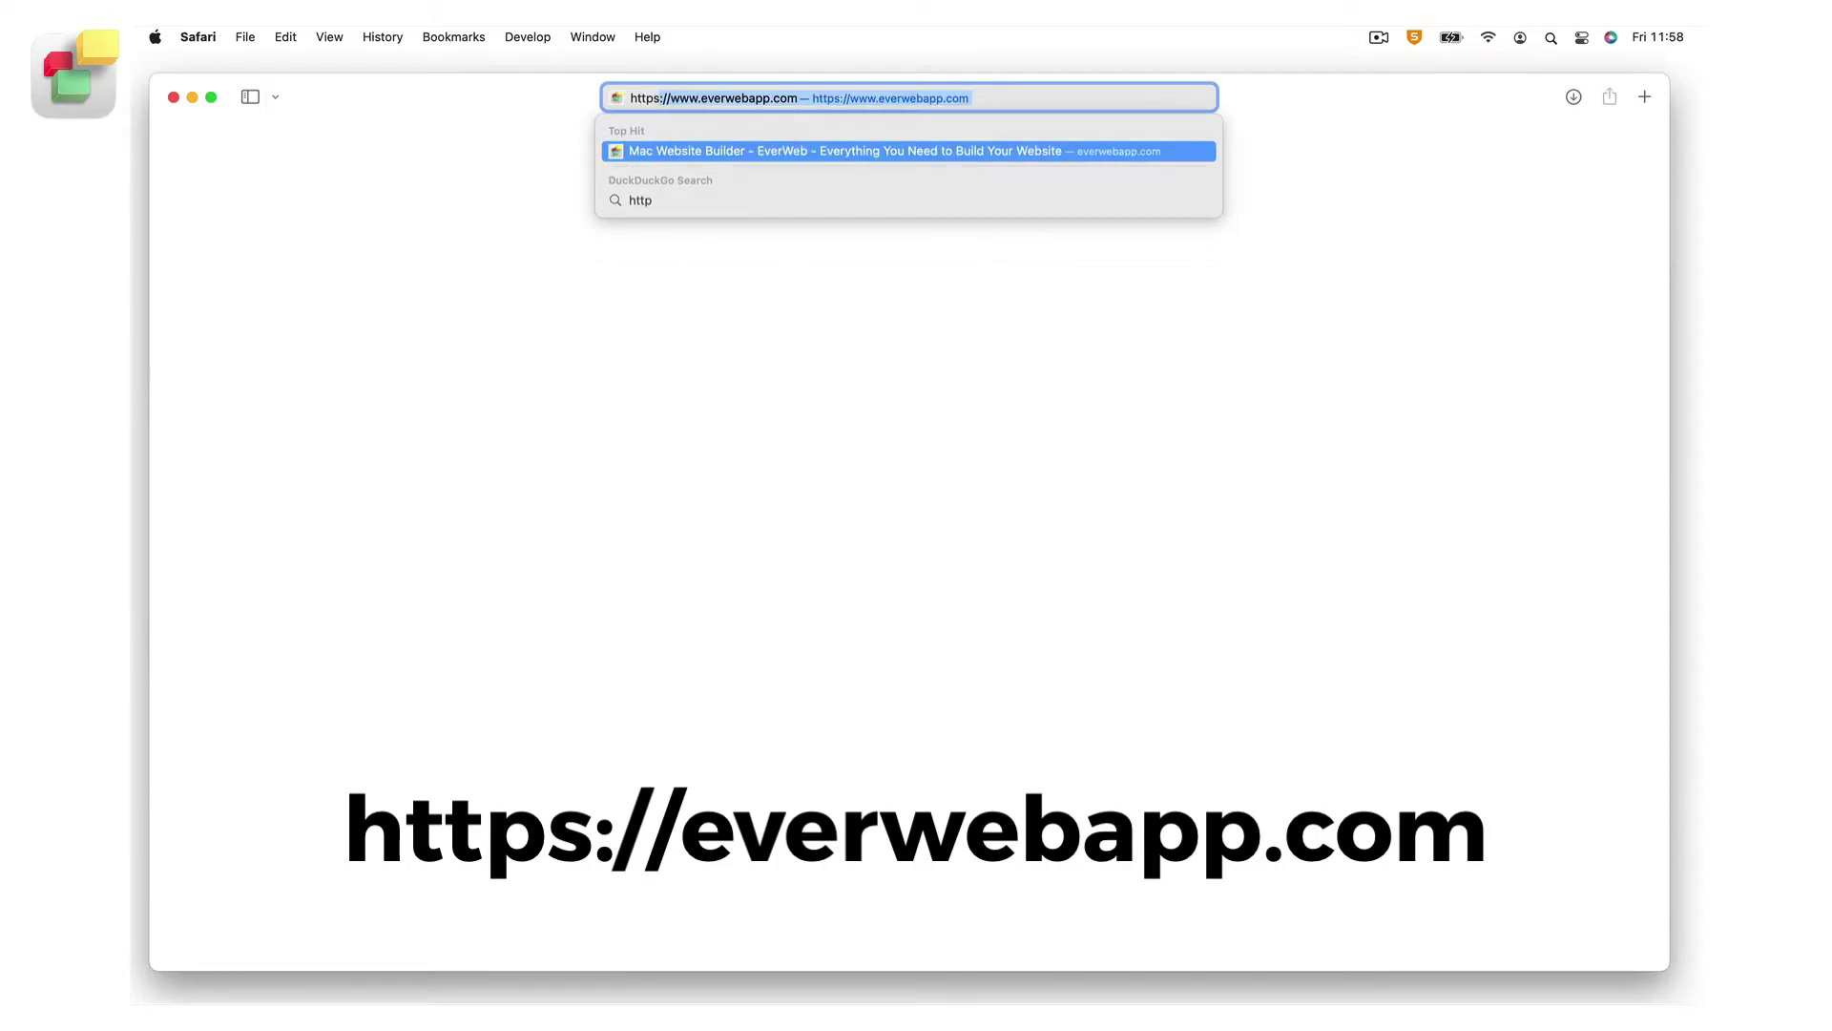
pyautogui.press('Right')
pyautogui.press('Return')
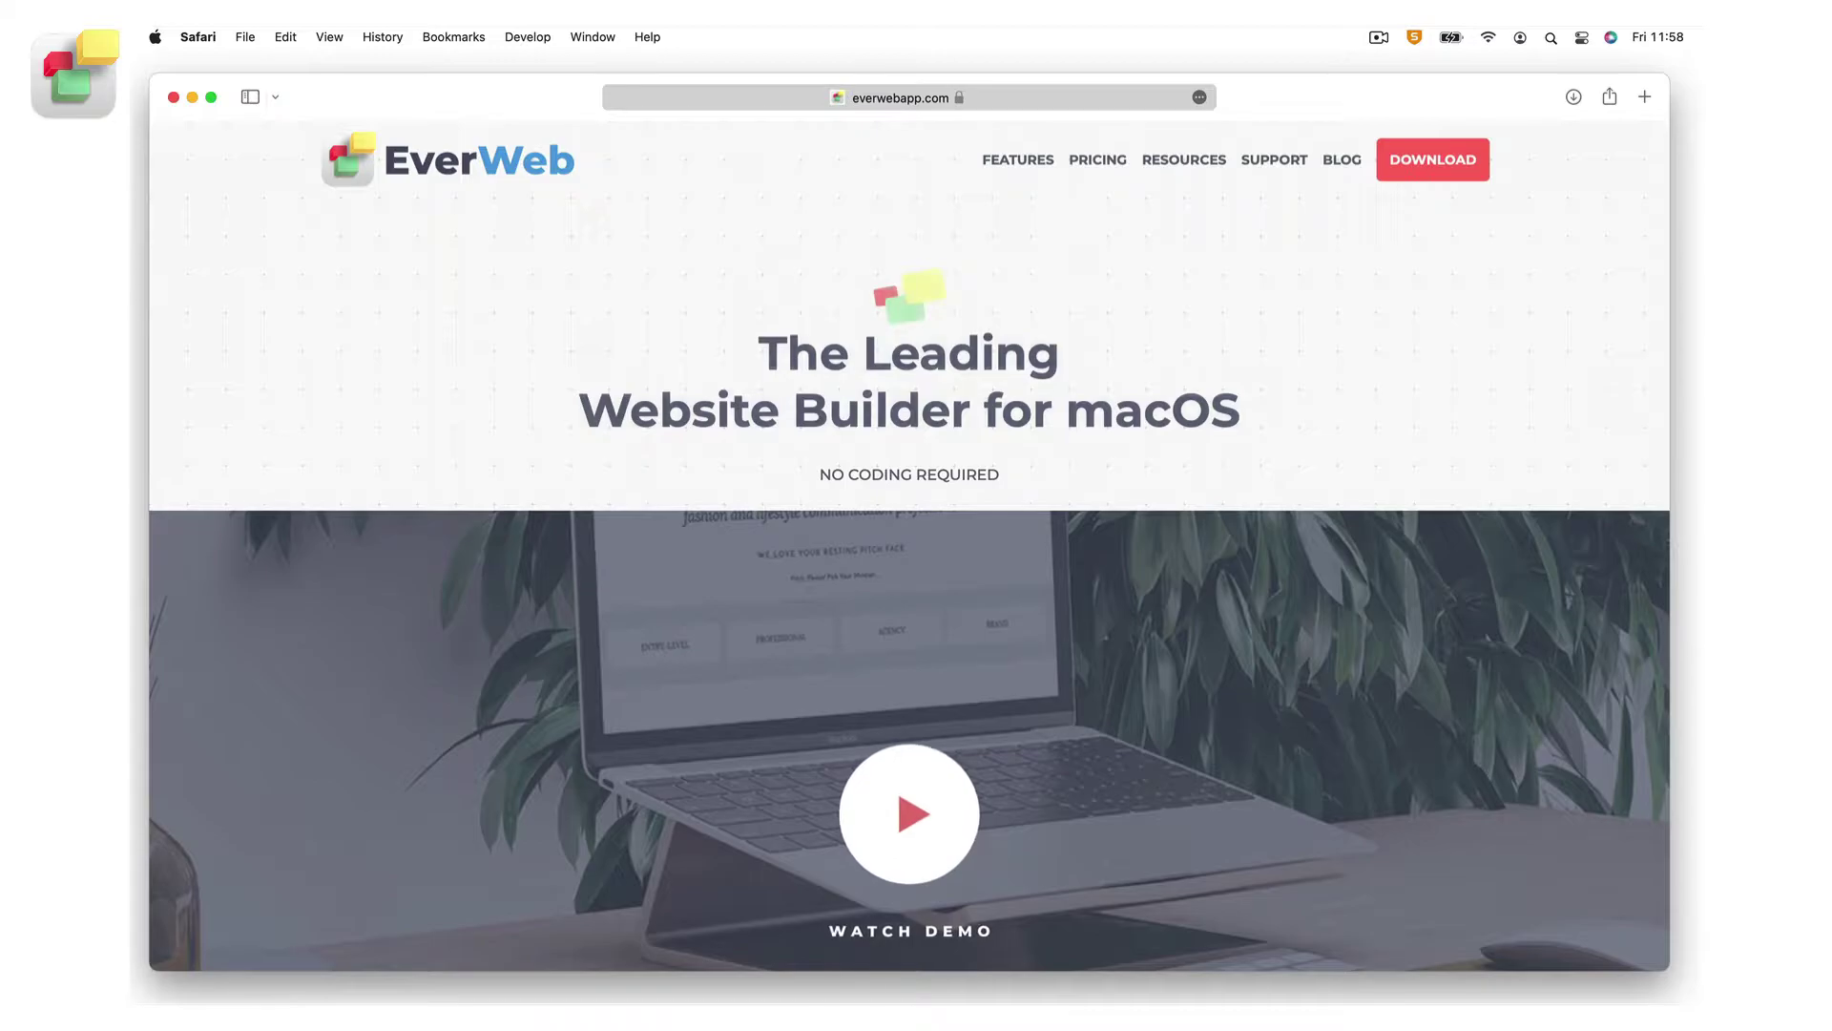
# Open the DOWNLOAD page, review its macOS 10.13–11 requirements, and check the Mac's macOS version.
pyautogui.click(1441, 187)
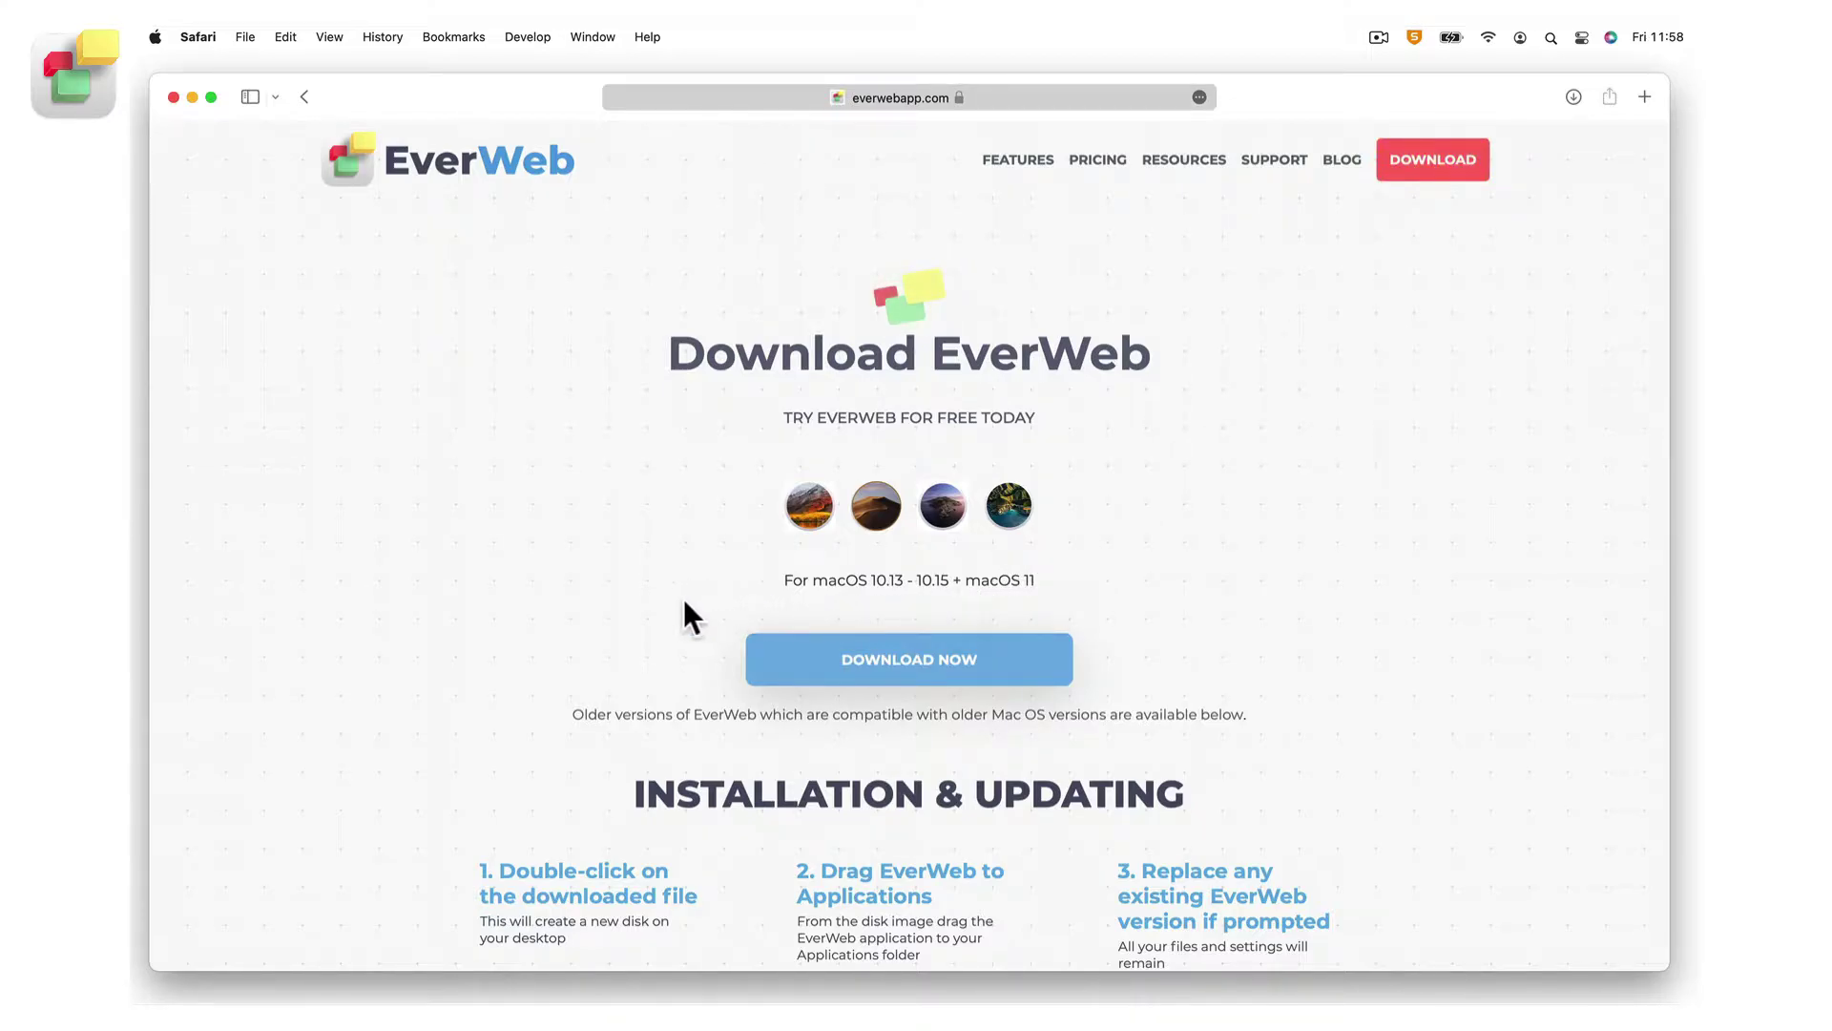
pyautogui.scroll(-10, 685, 603)
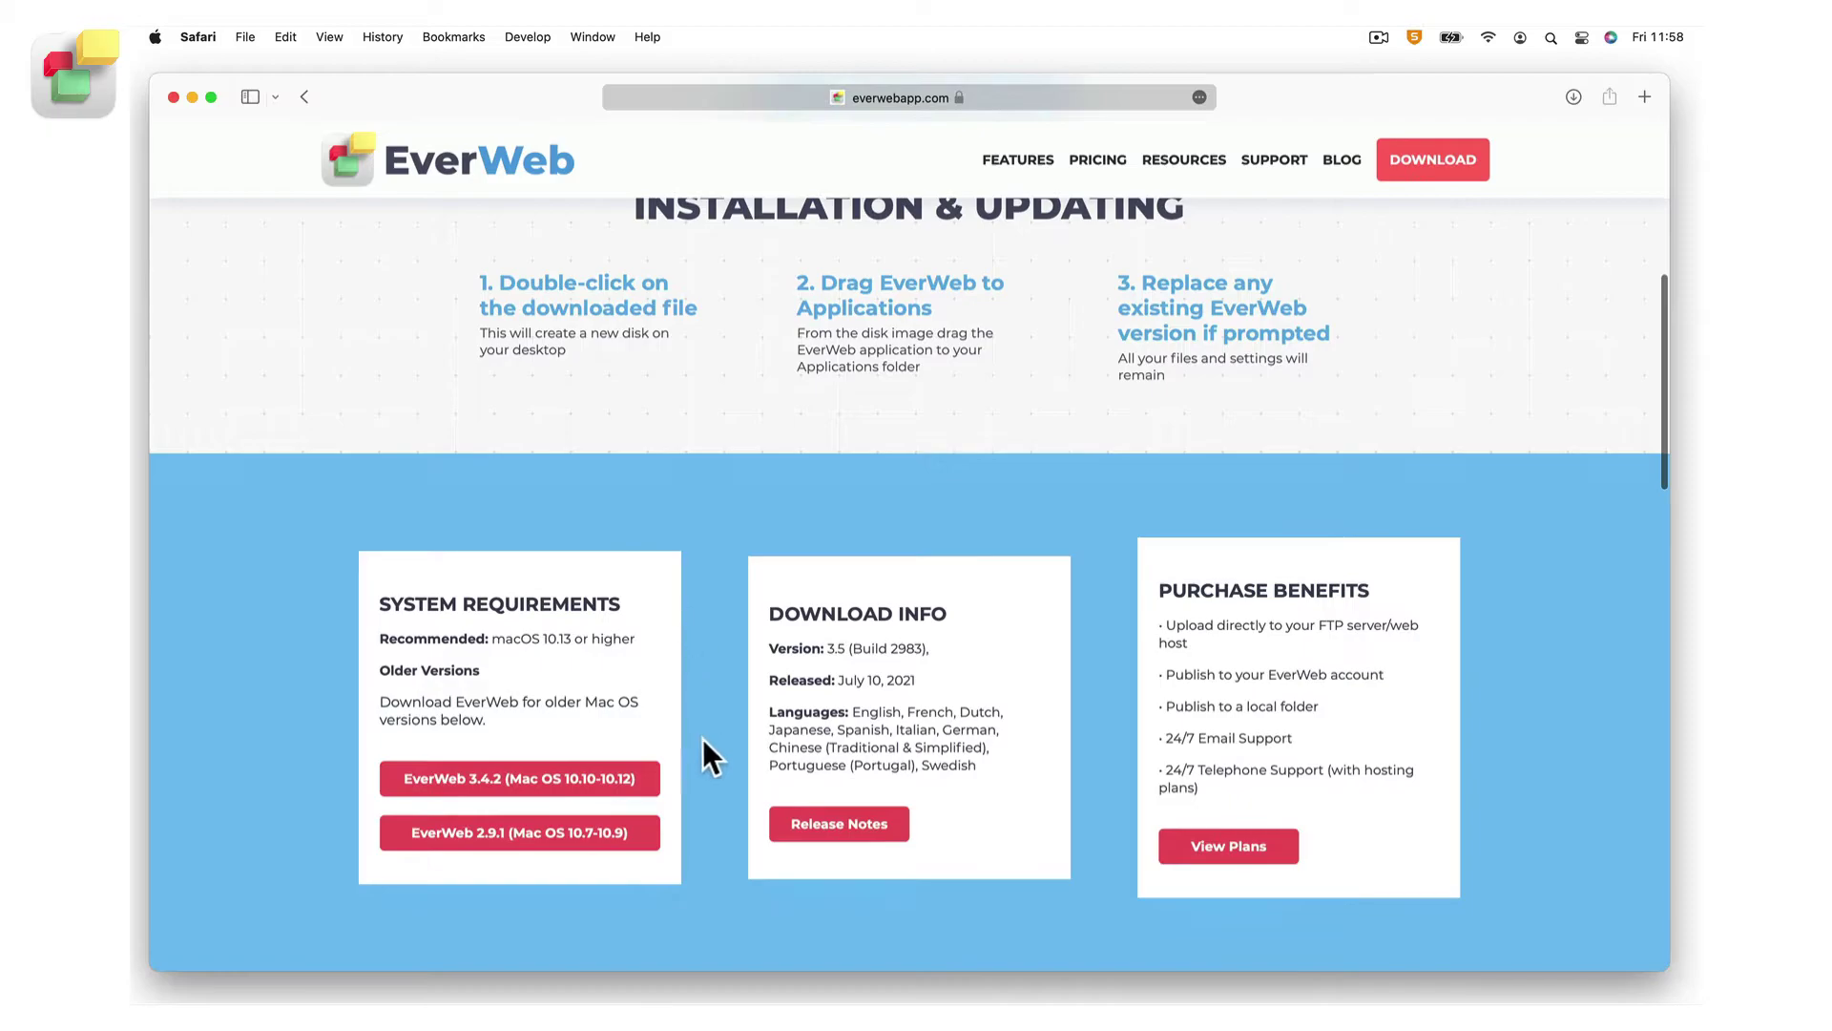
pyautogui.scroll(10, 697, 764)
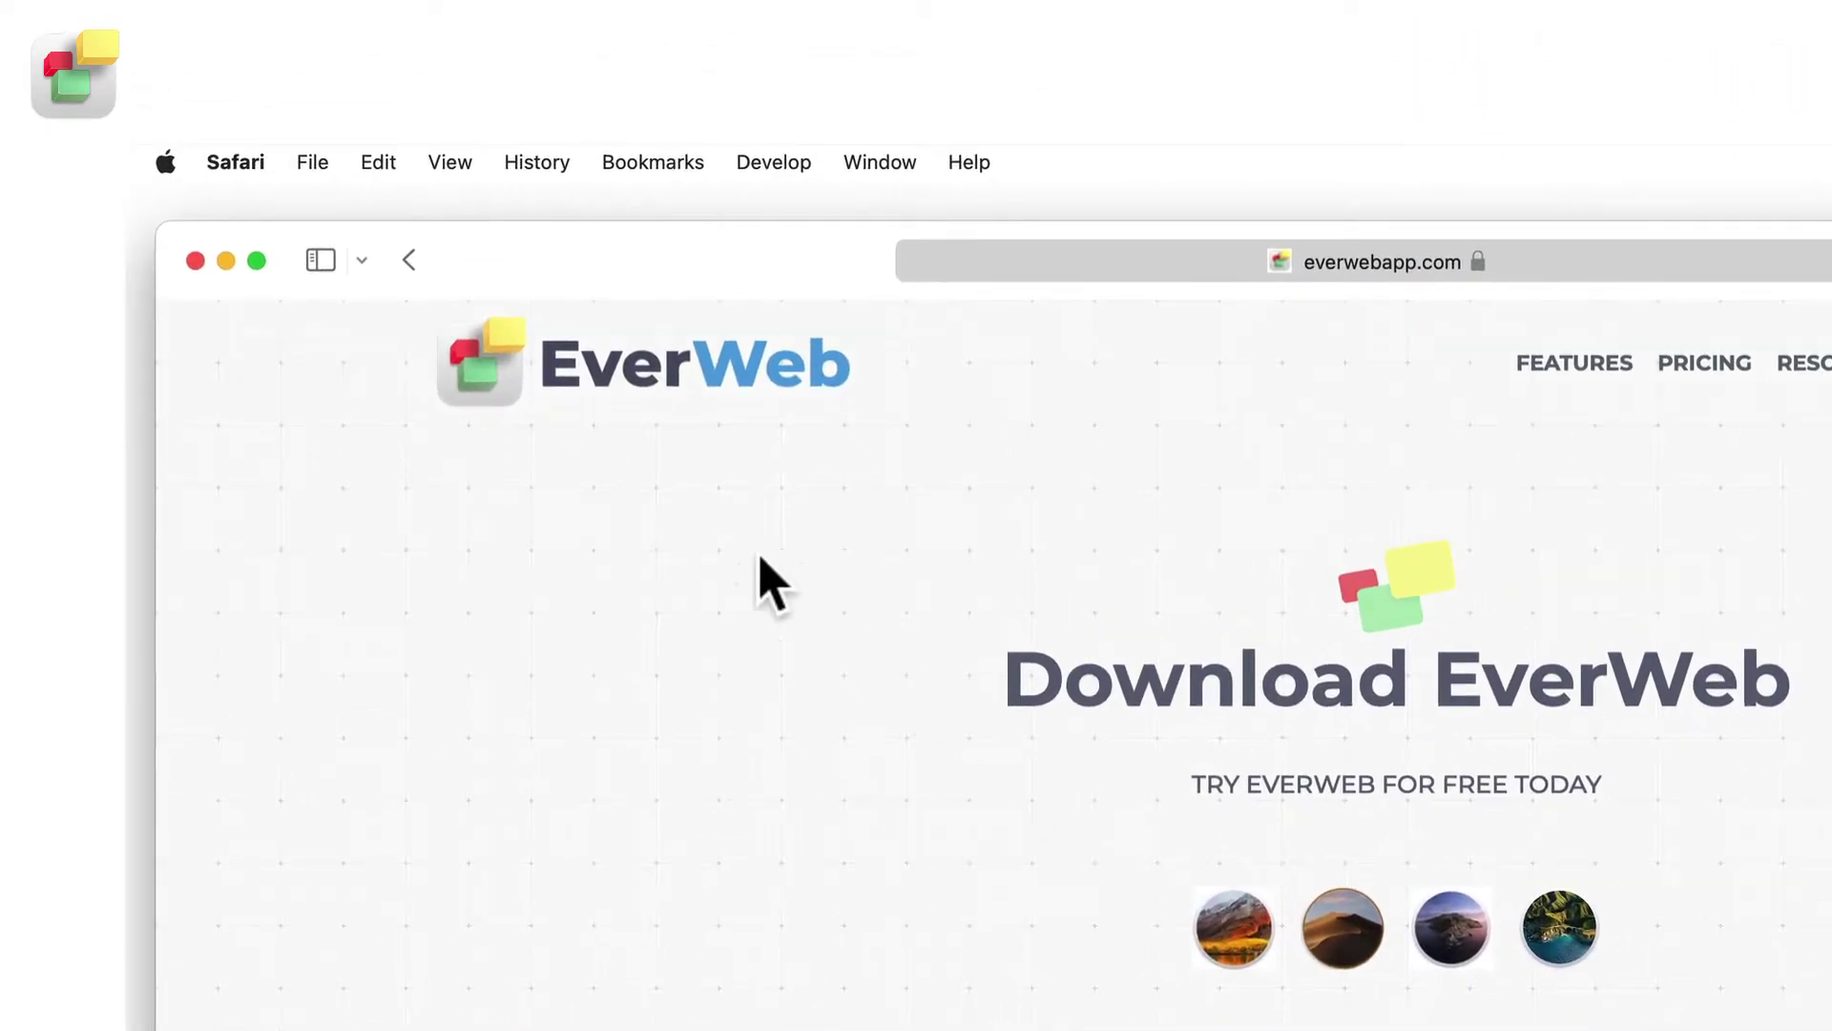
pyautogui.click(162, 159)
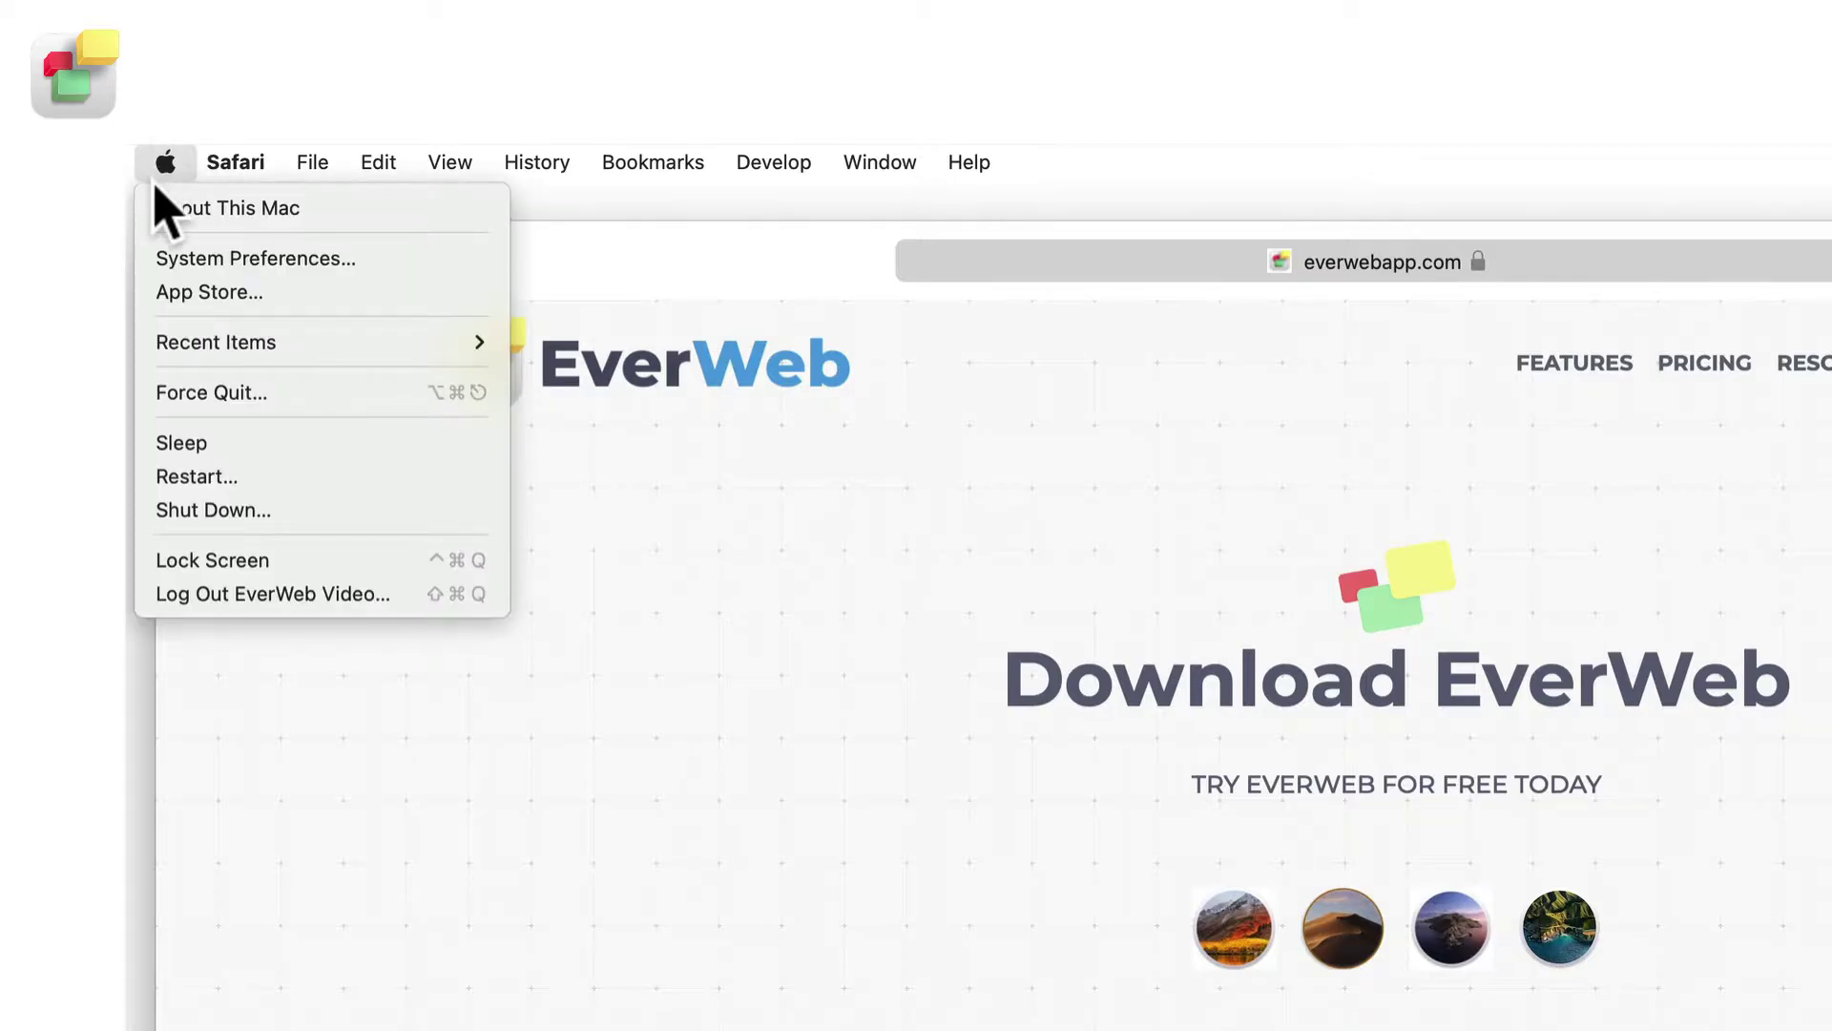
pyautogui.click(315, 210)
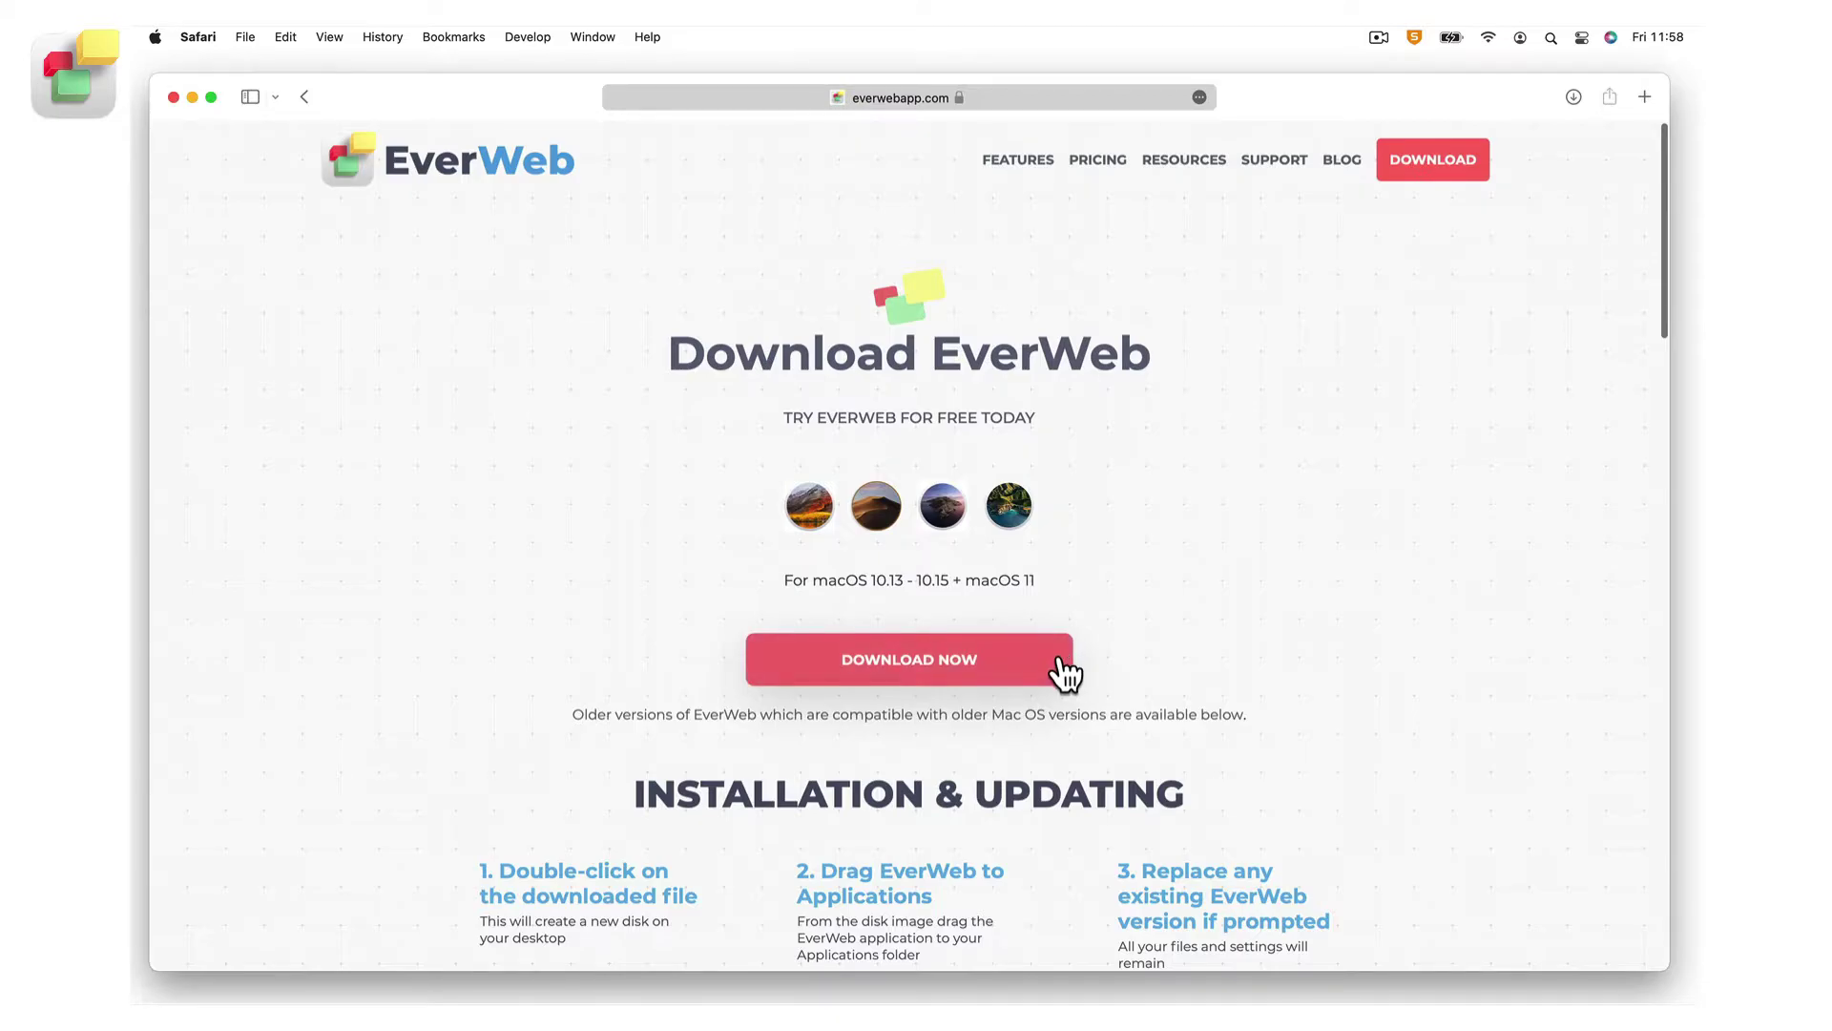
# Download the EverWeb 3.5 installer with DOWNLOAD NOW and dismiss the thank-you message.
pyautogui.click(1064, 672)
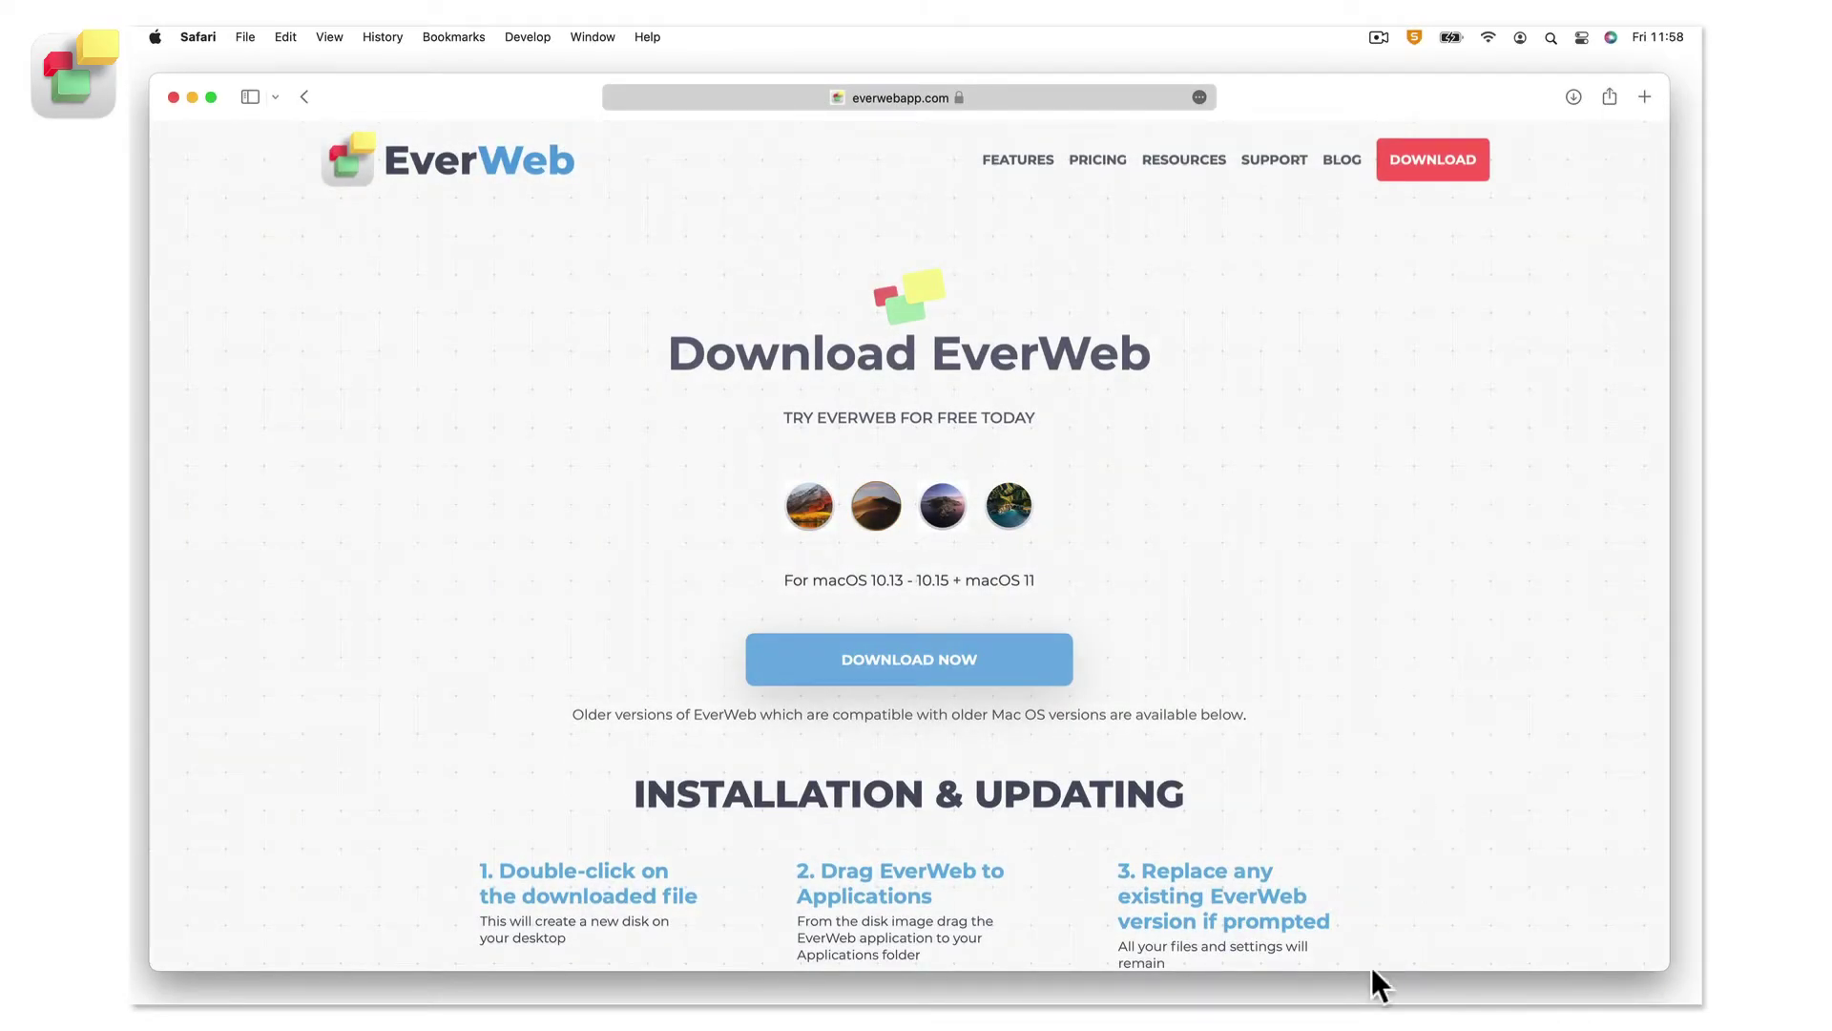
pyautogui.moveTo(1088, 1003)
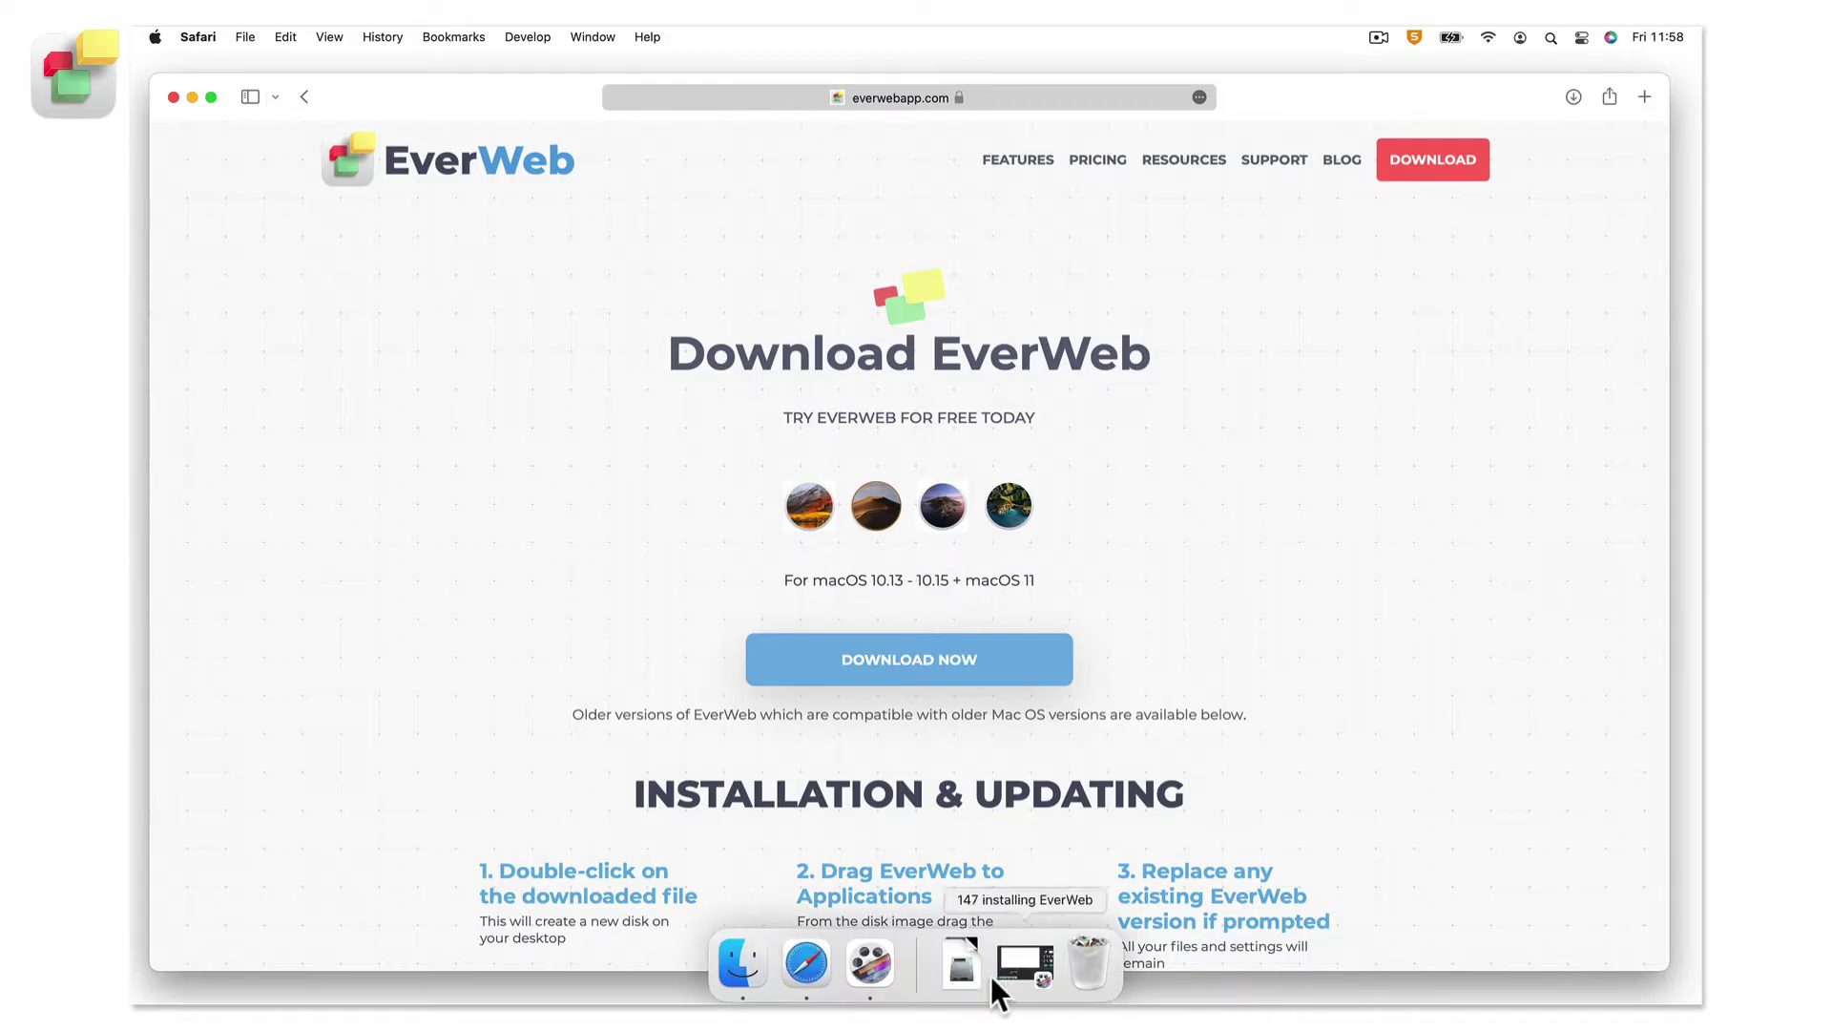
# Mount everweb.dmg from the Dock's Downloads stack and close the Safari window.
pyautogui.click(952, 970)
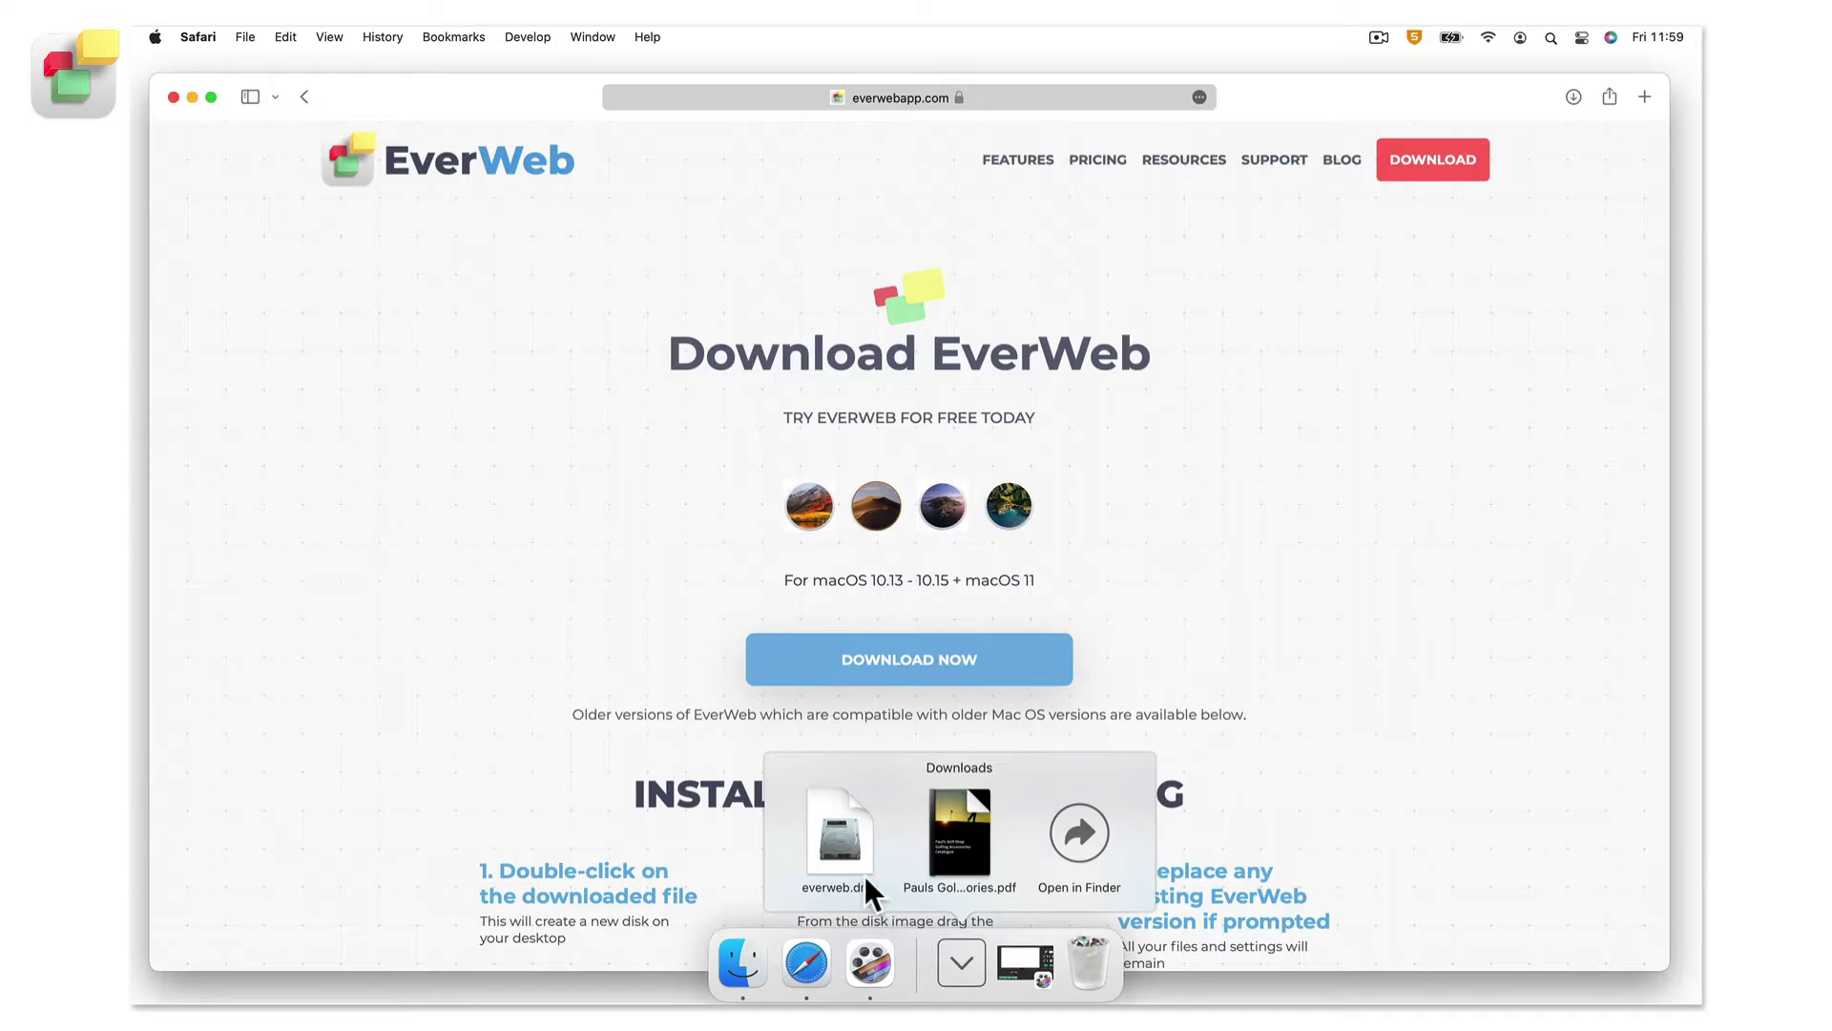
pyautogui.click(844, 851)
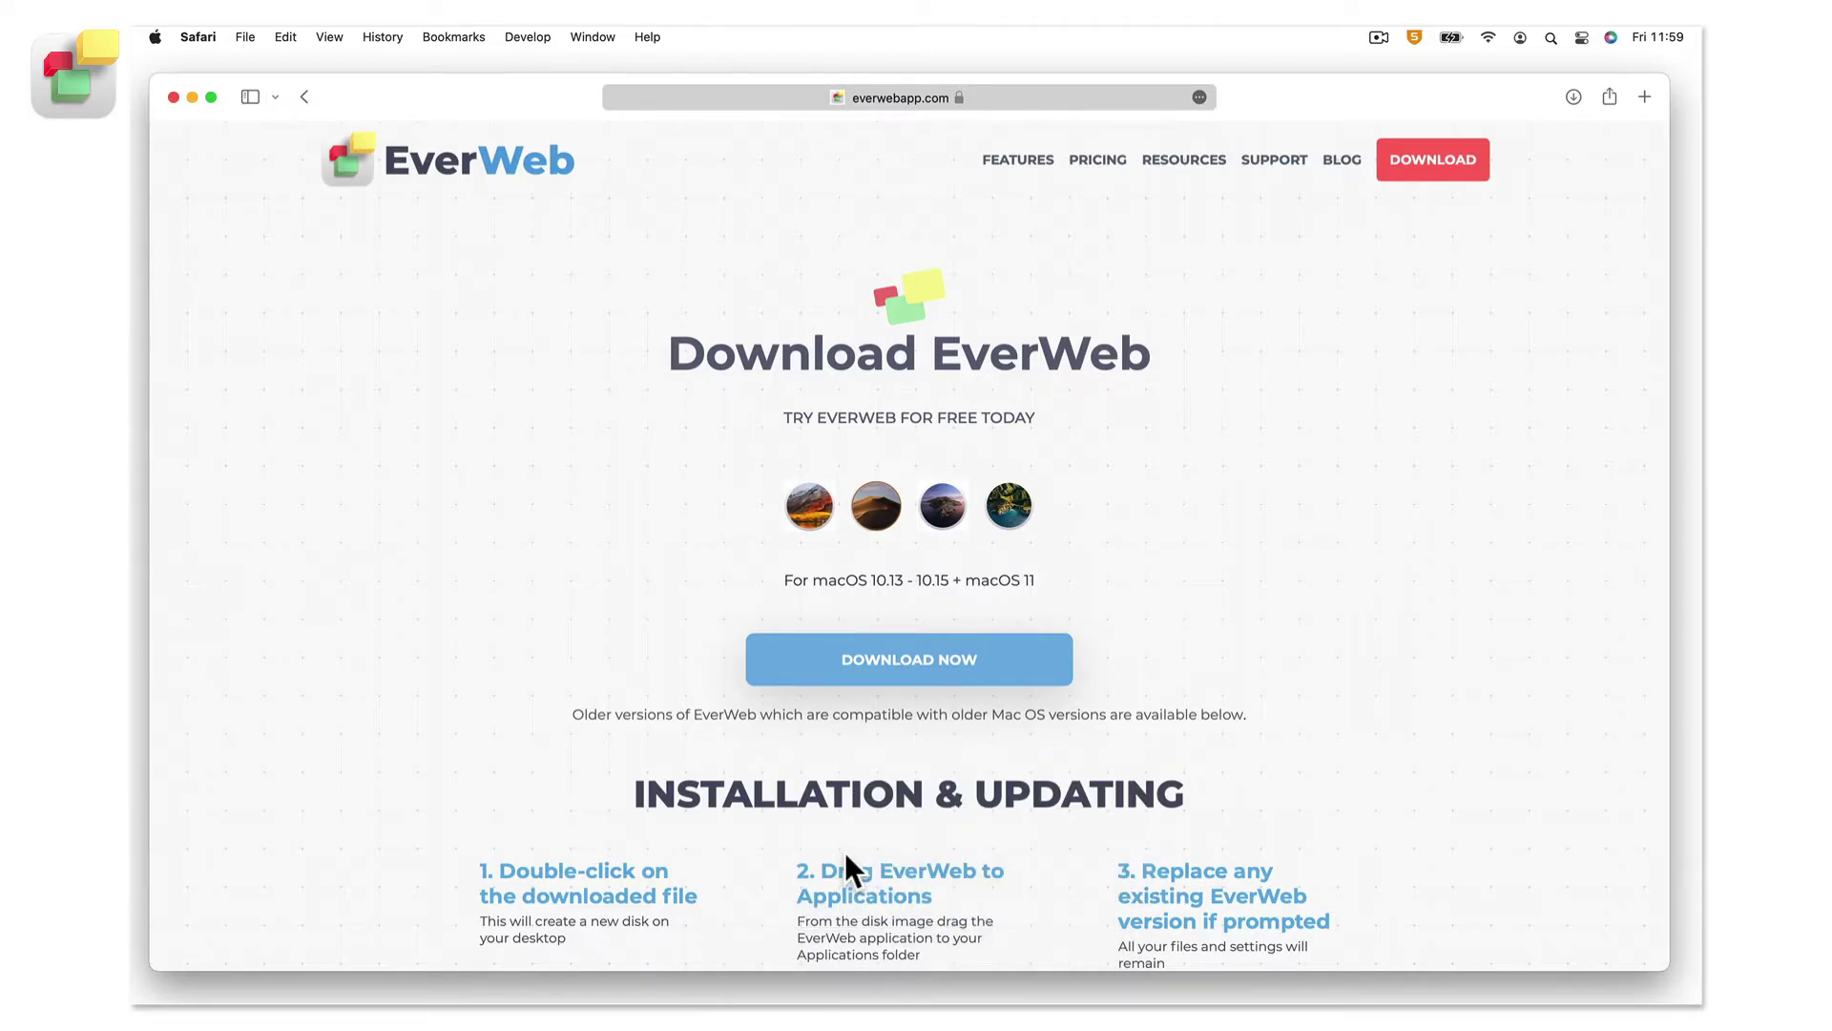
pyautogui.click(163, 139)
pyautogui.click(174, 96)
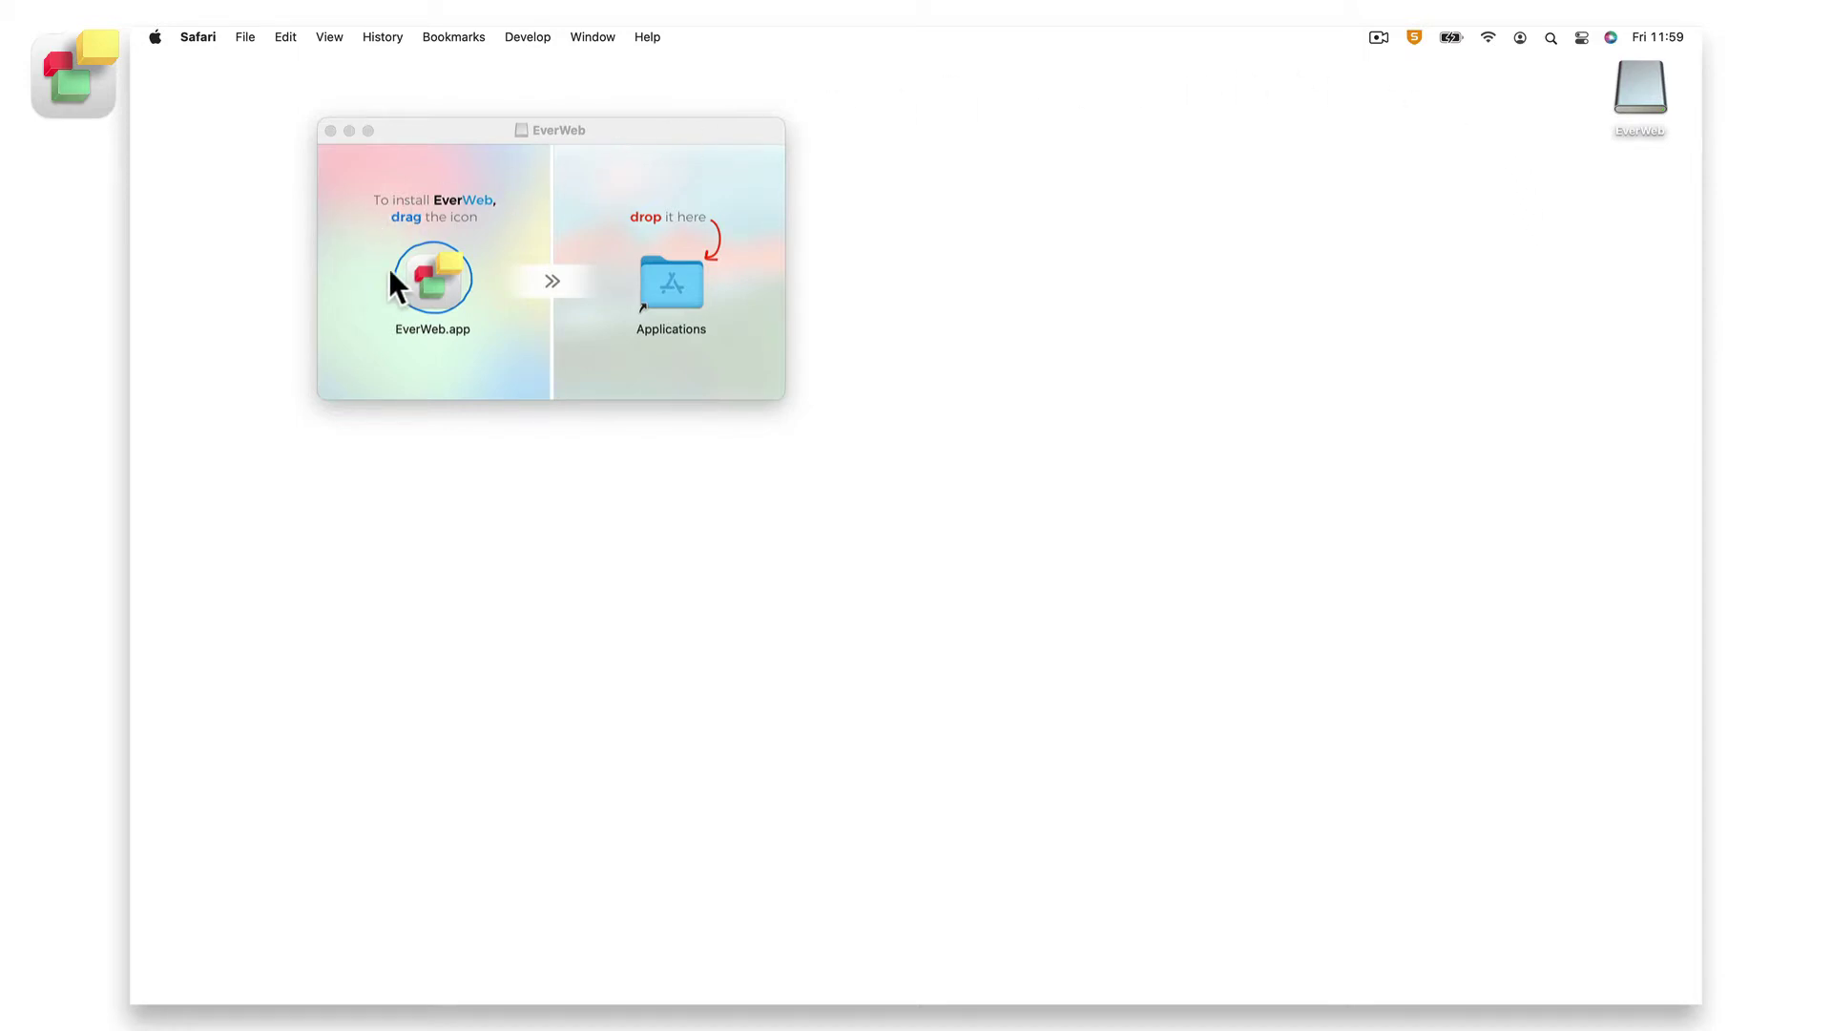
# Drag EverWeb.app into the Applications folder and eject the EverWeb disk image.
pyautogui.moveTo(439, 273); pyautogui.dragTo(683, 274)
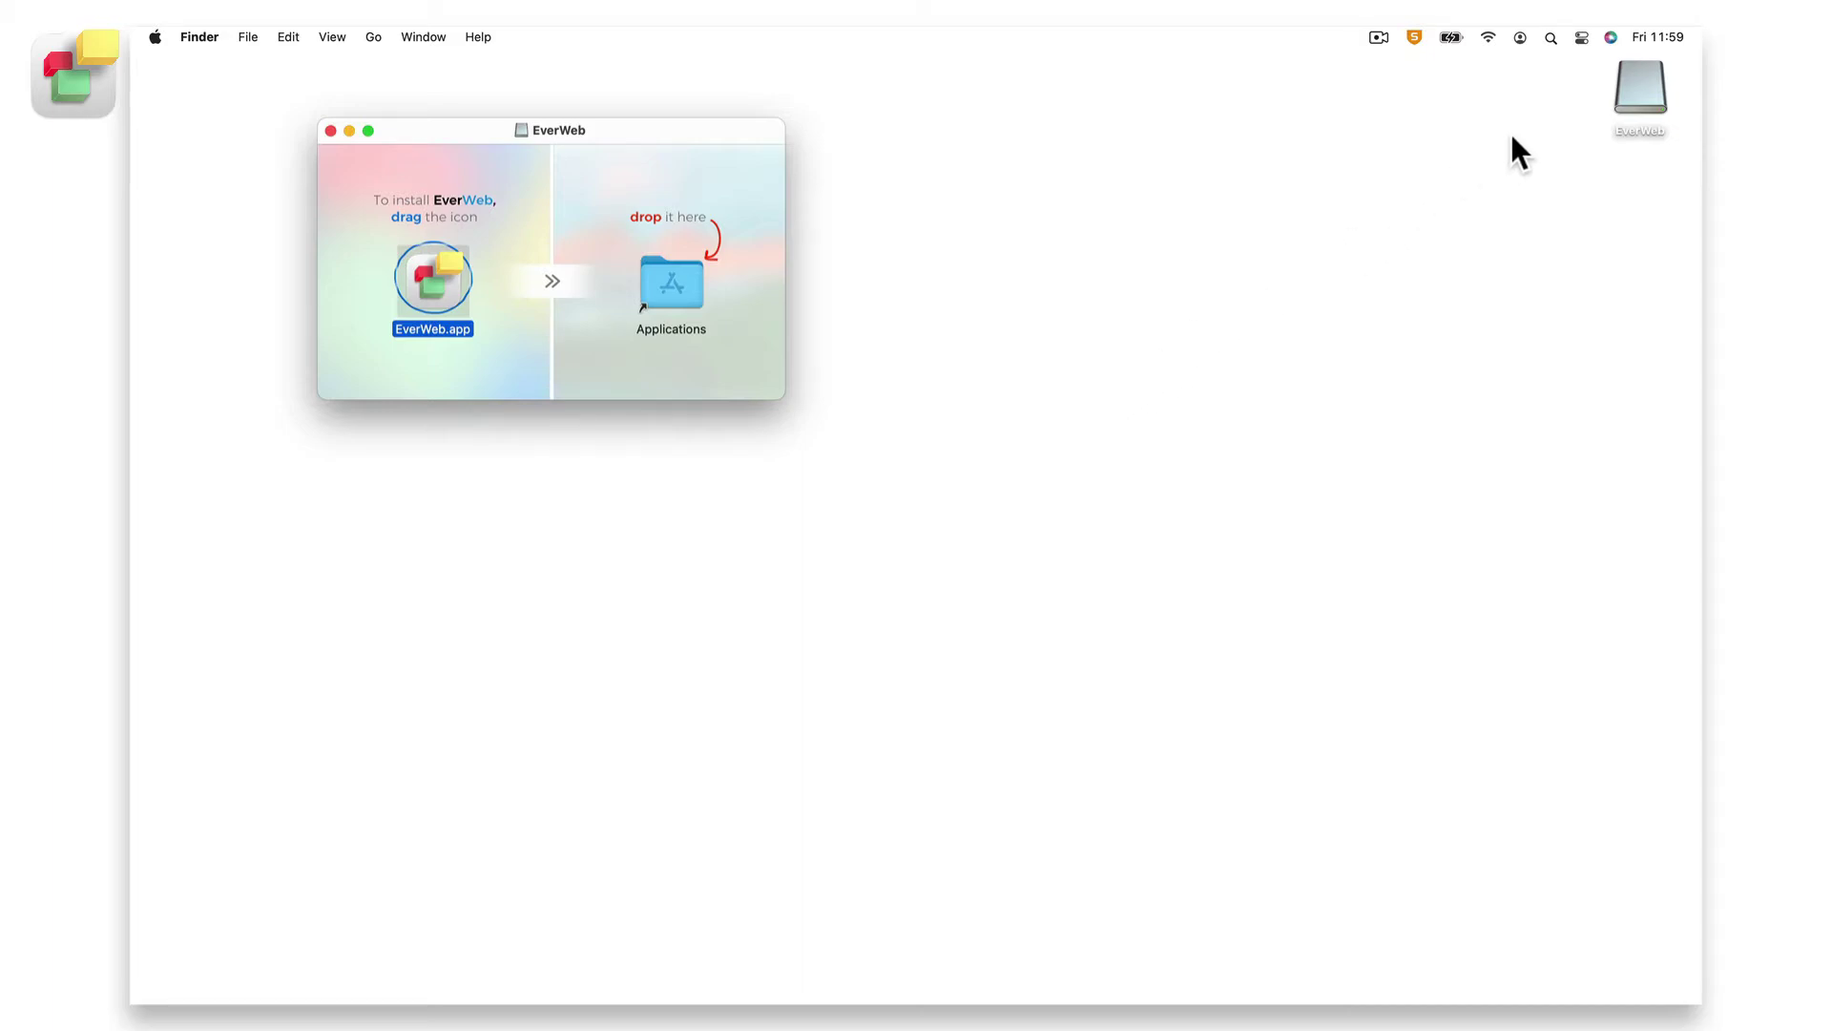
pyautogui.rightClick(1631, 84)
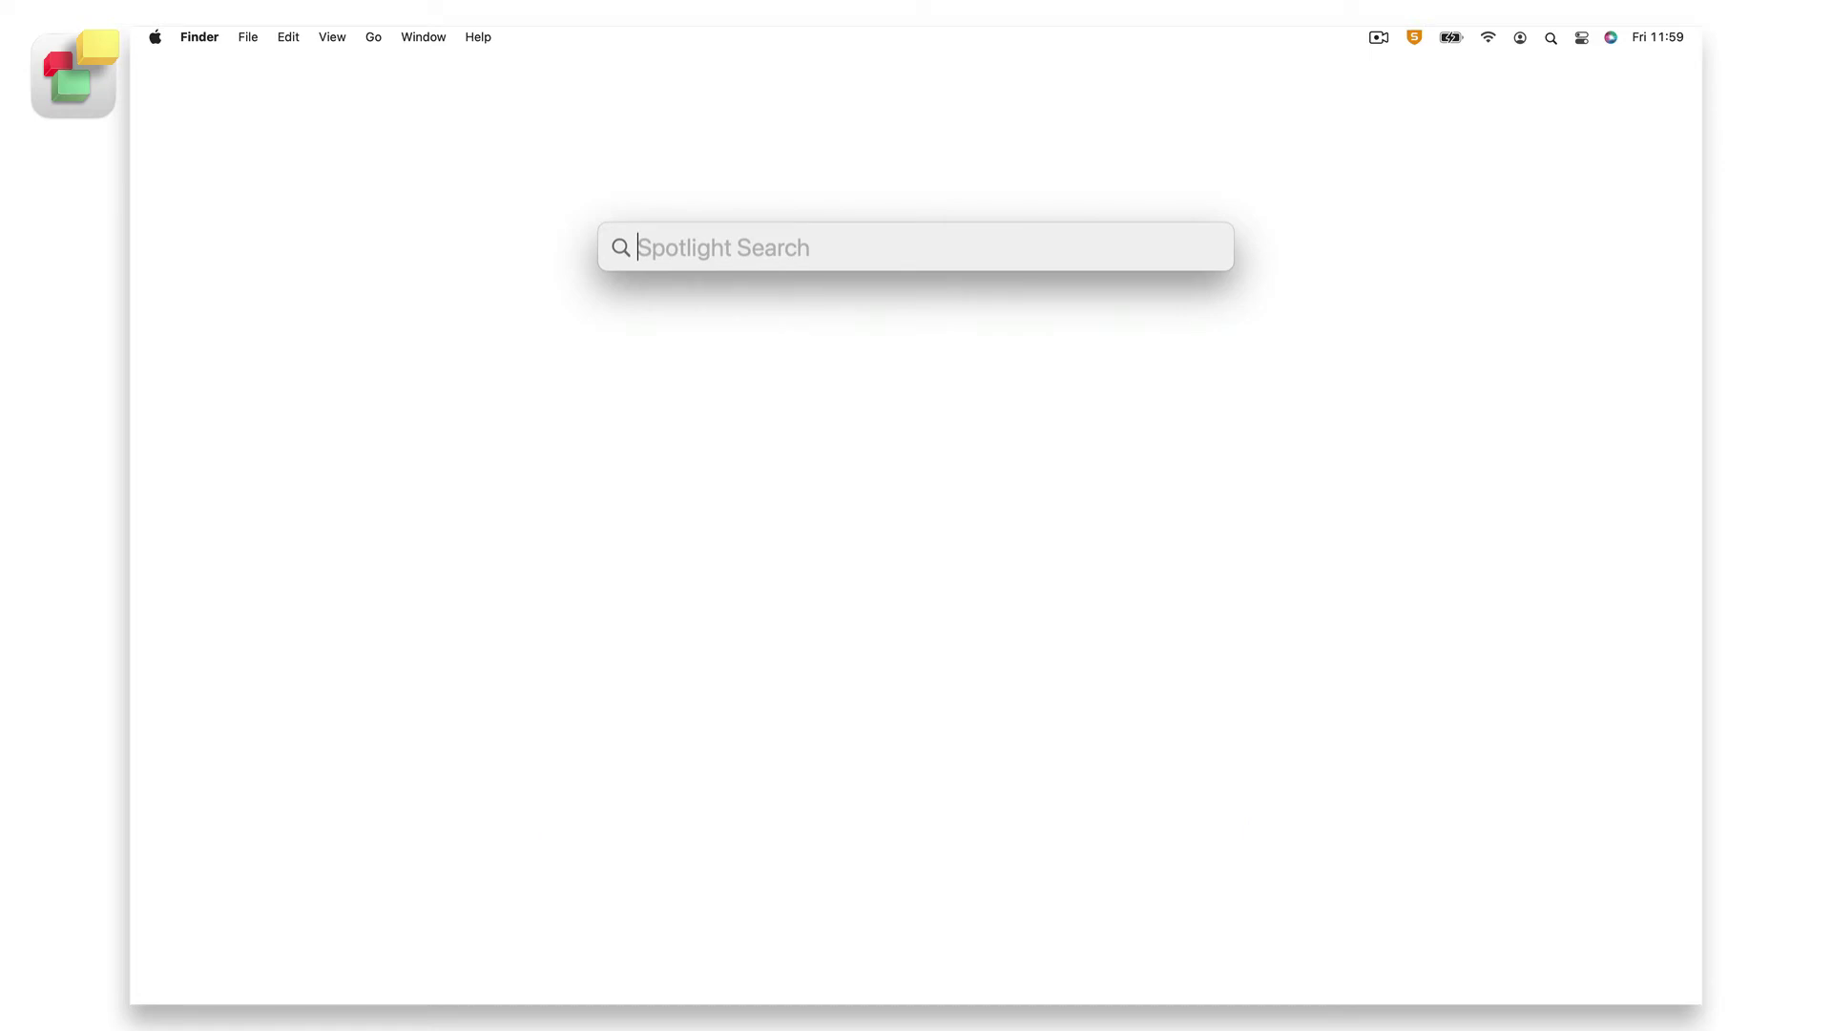
# Search Spotlight for everweb.app to launch EverWeb.
pyautogui.write('everwe')
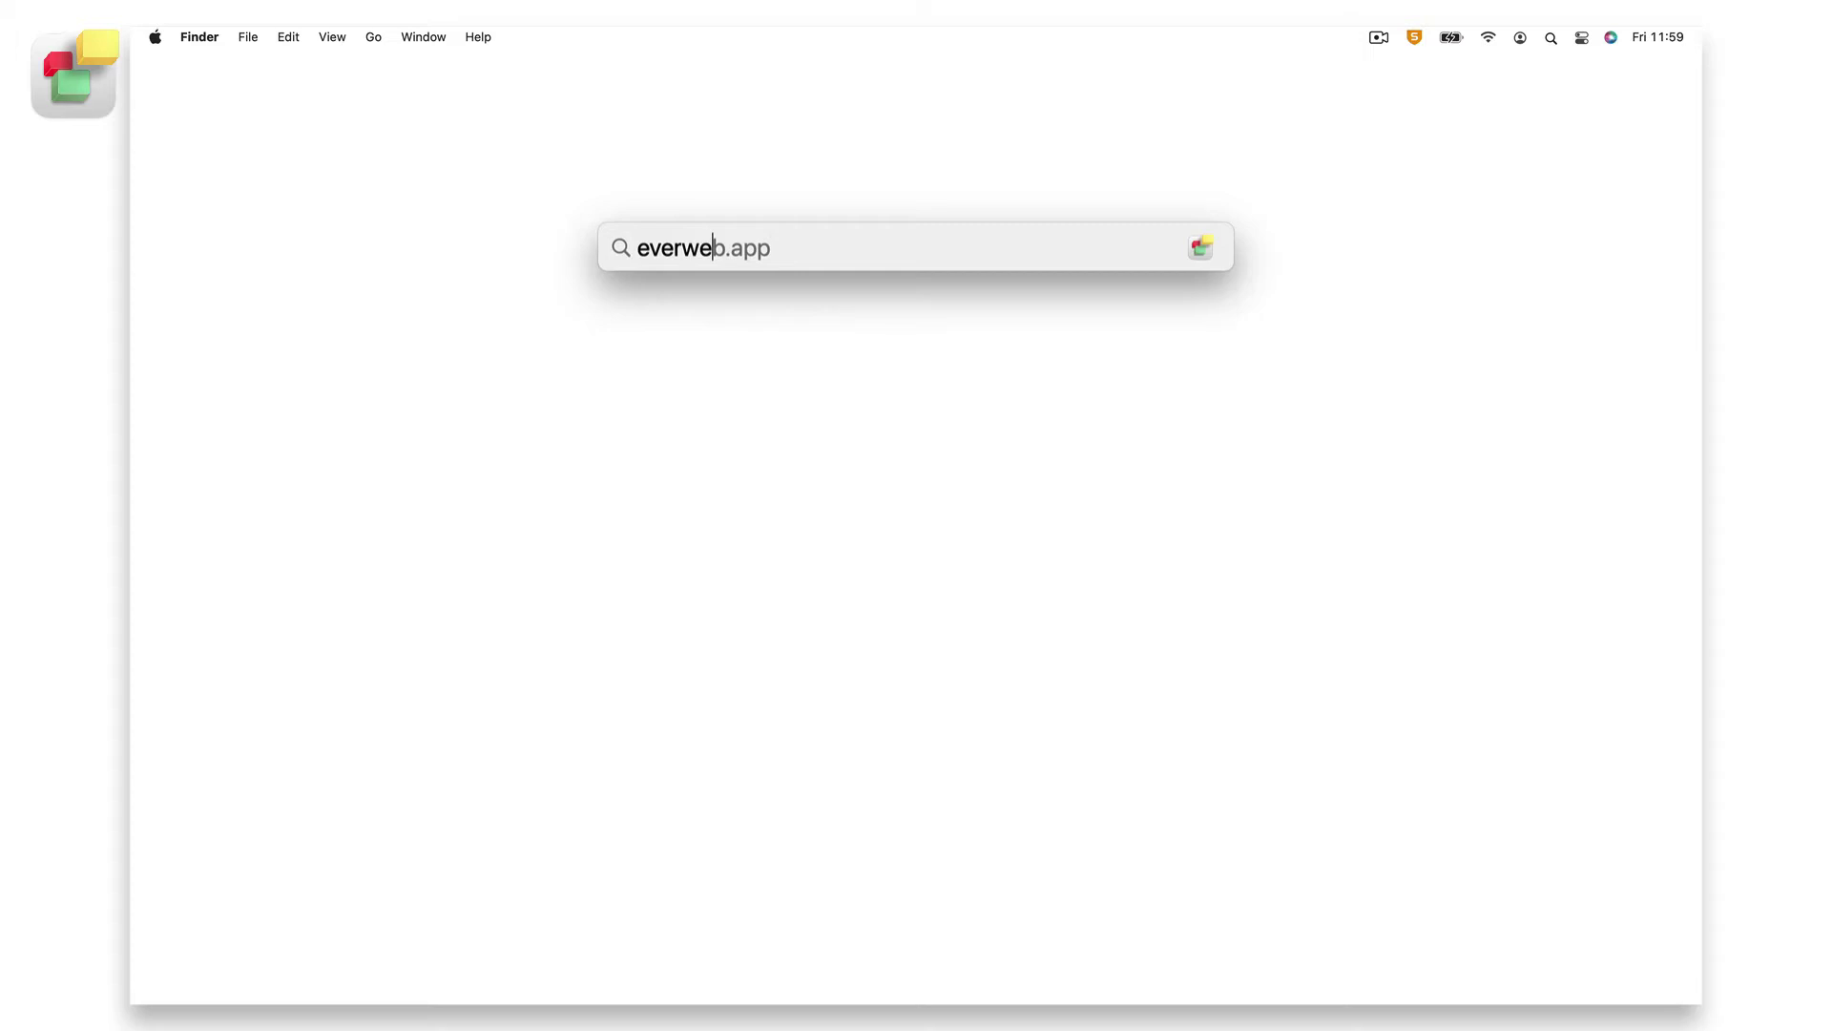
pyautogui.write('b.app')
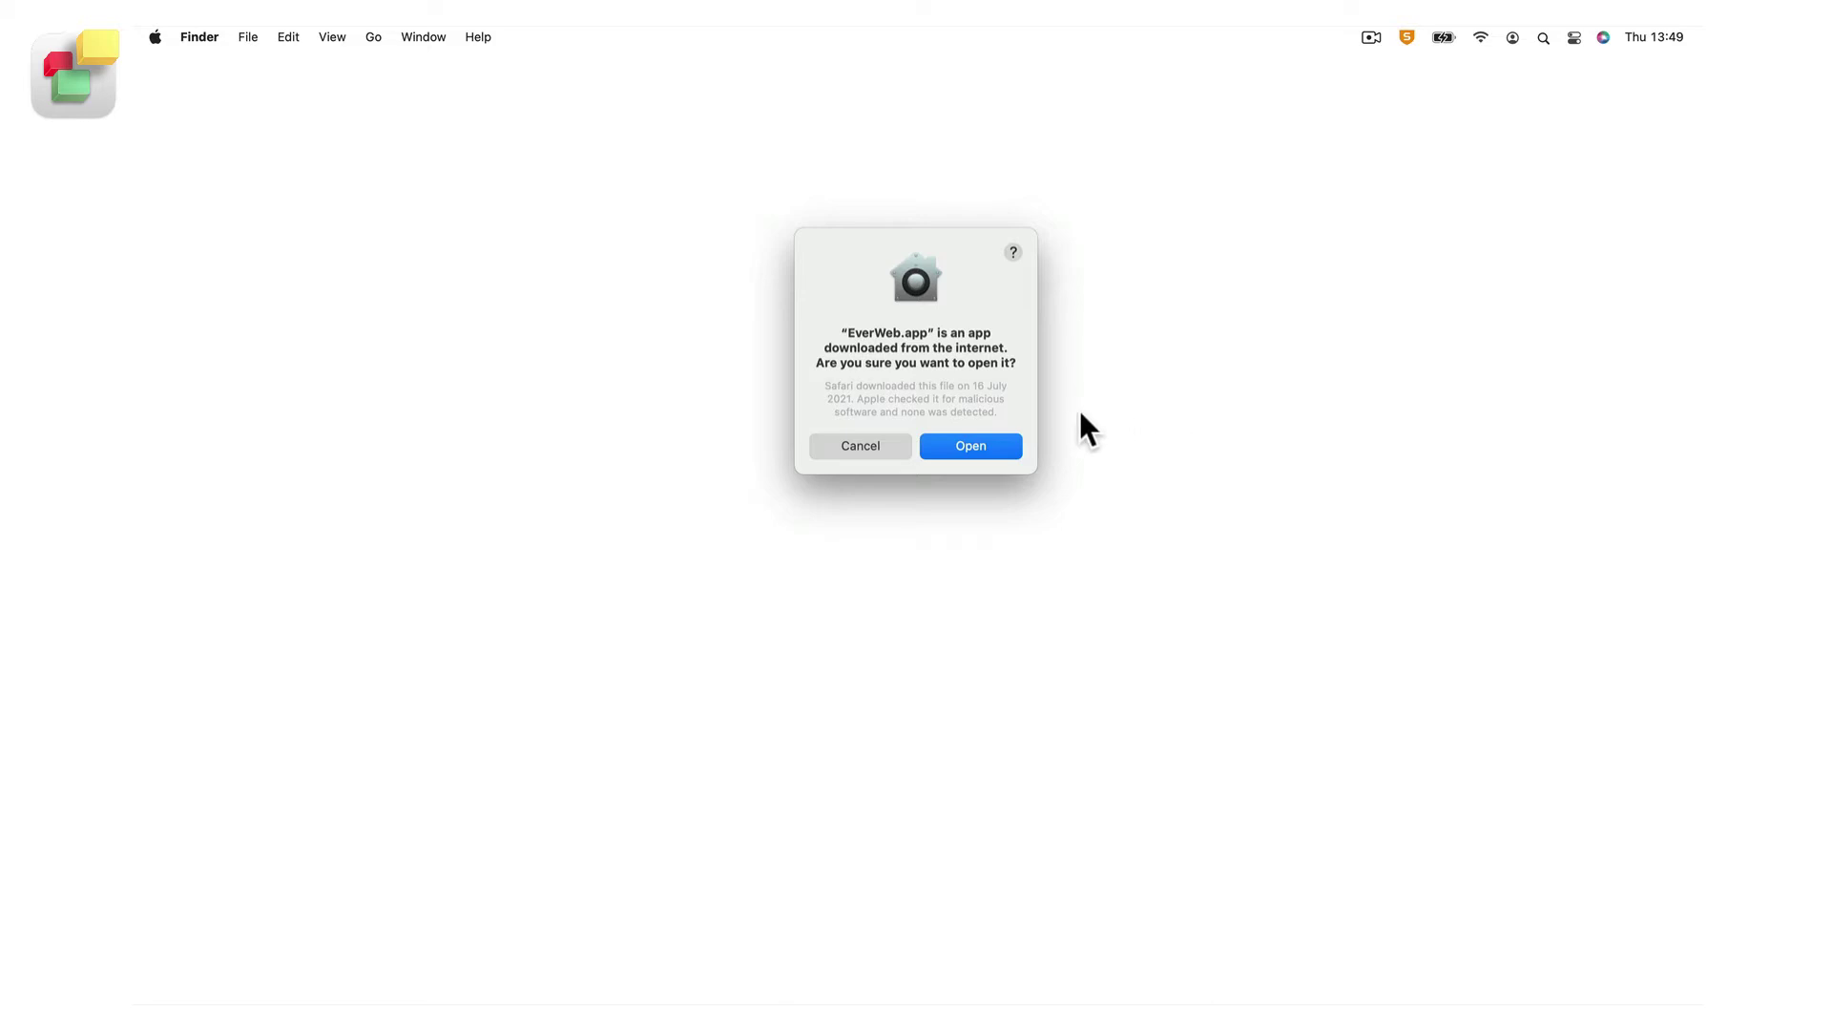
# Approve opening the internet-downloaded app so EverWeb 3.5.0 shows its Welcome window.
pyautogui.click(1000, 450)
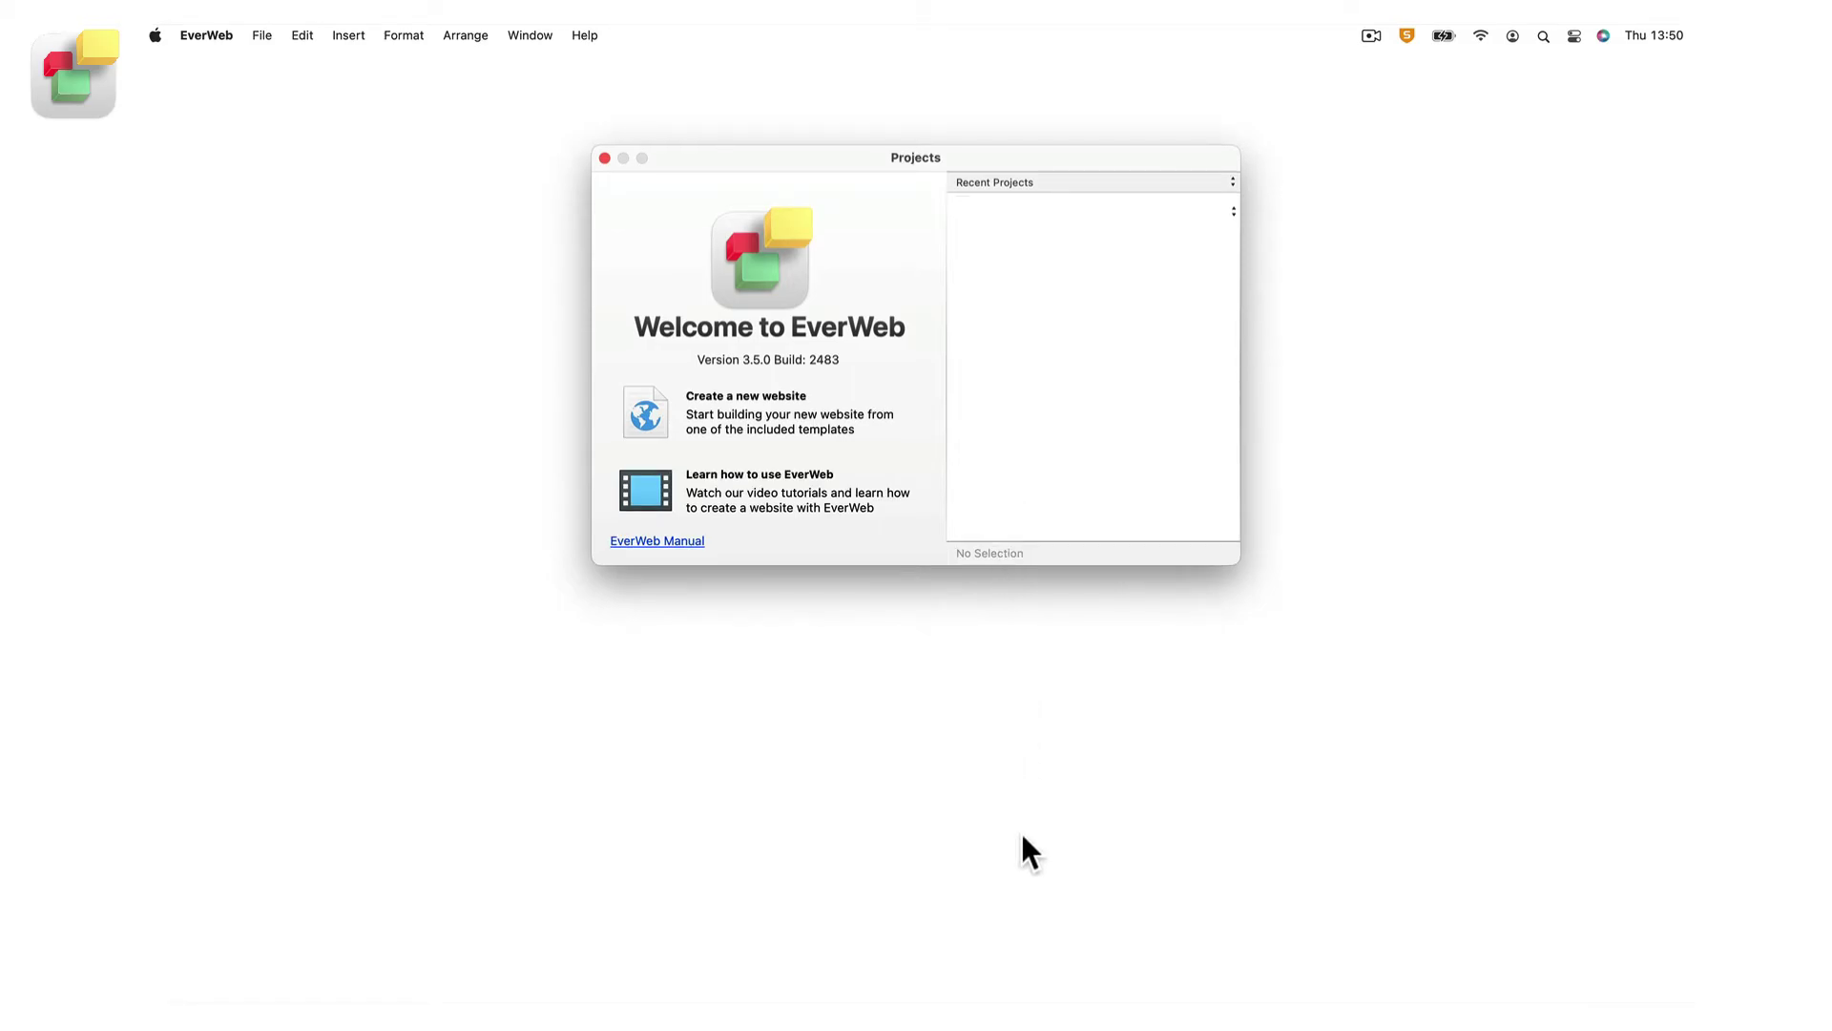
# Set EverWeb's Dock icon to Options > Keep in Dock, then quit EverWeb.
pyautogui.moveTo(1049, 1016)
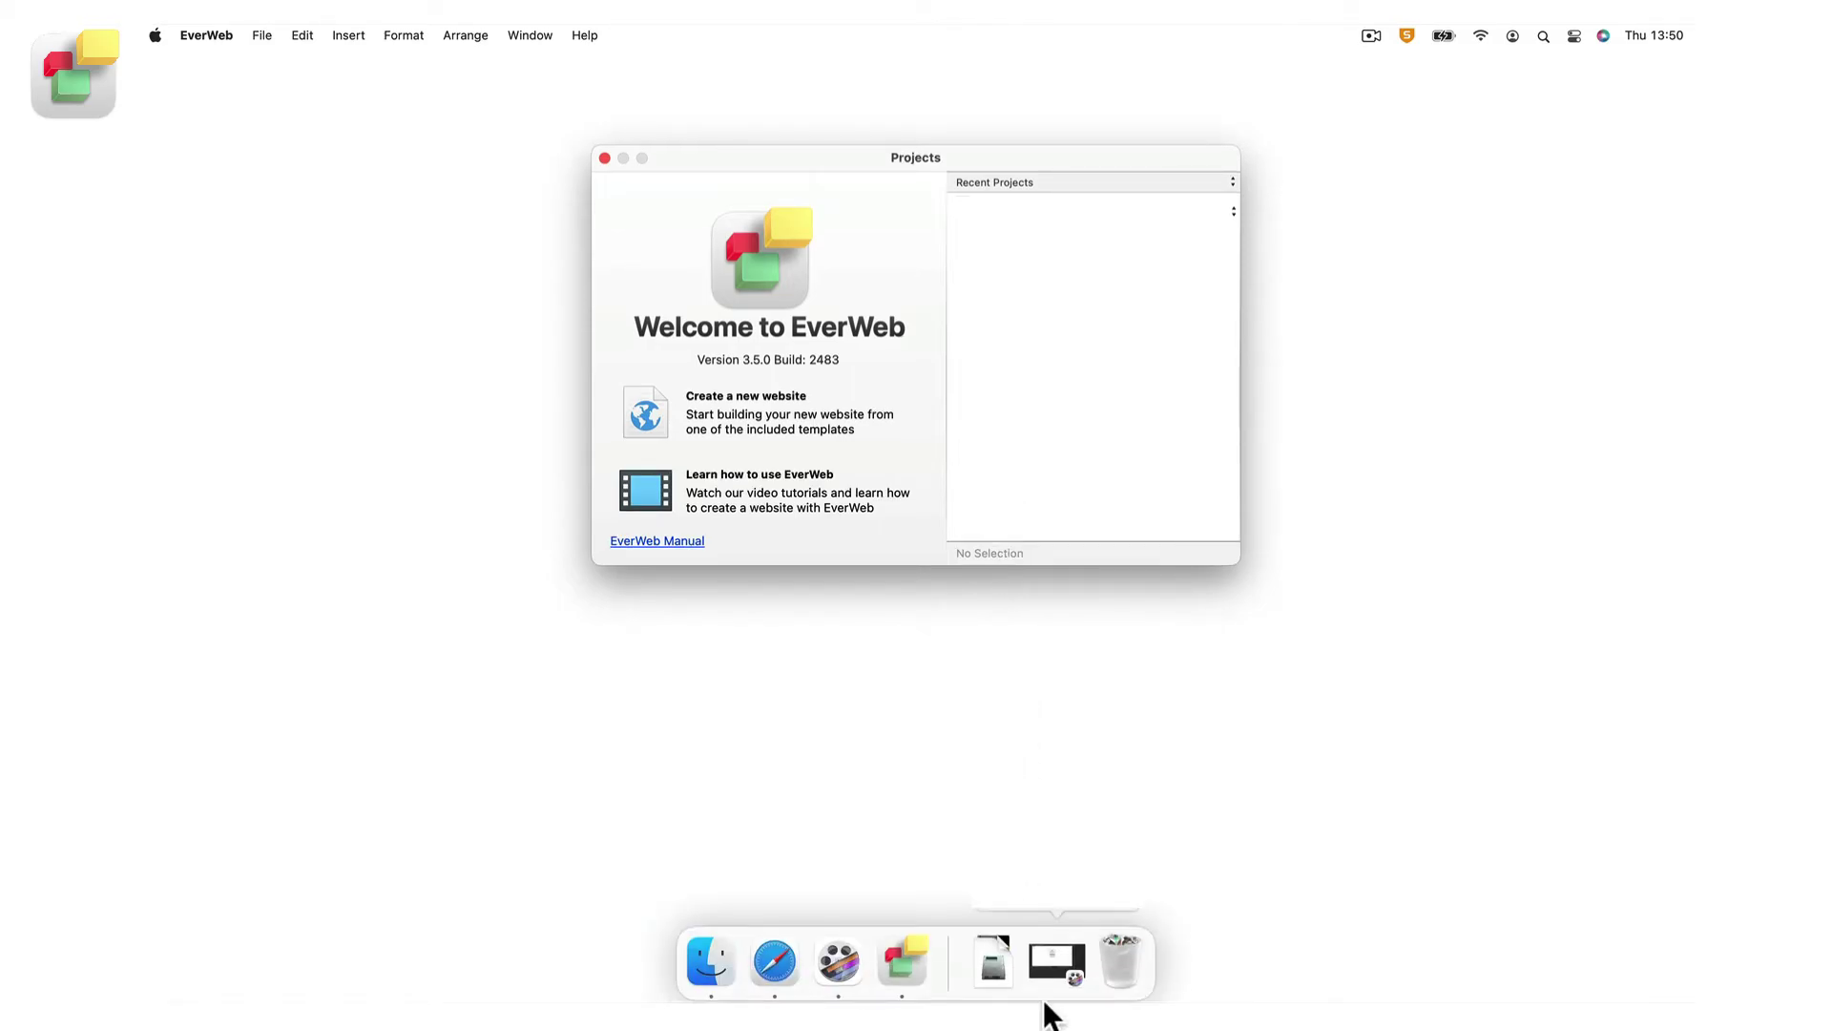
pyautogui.rightClick(897, 958)
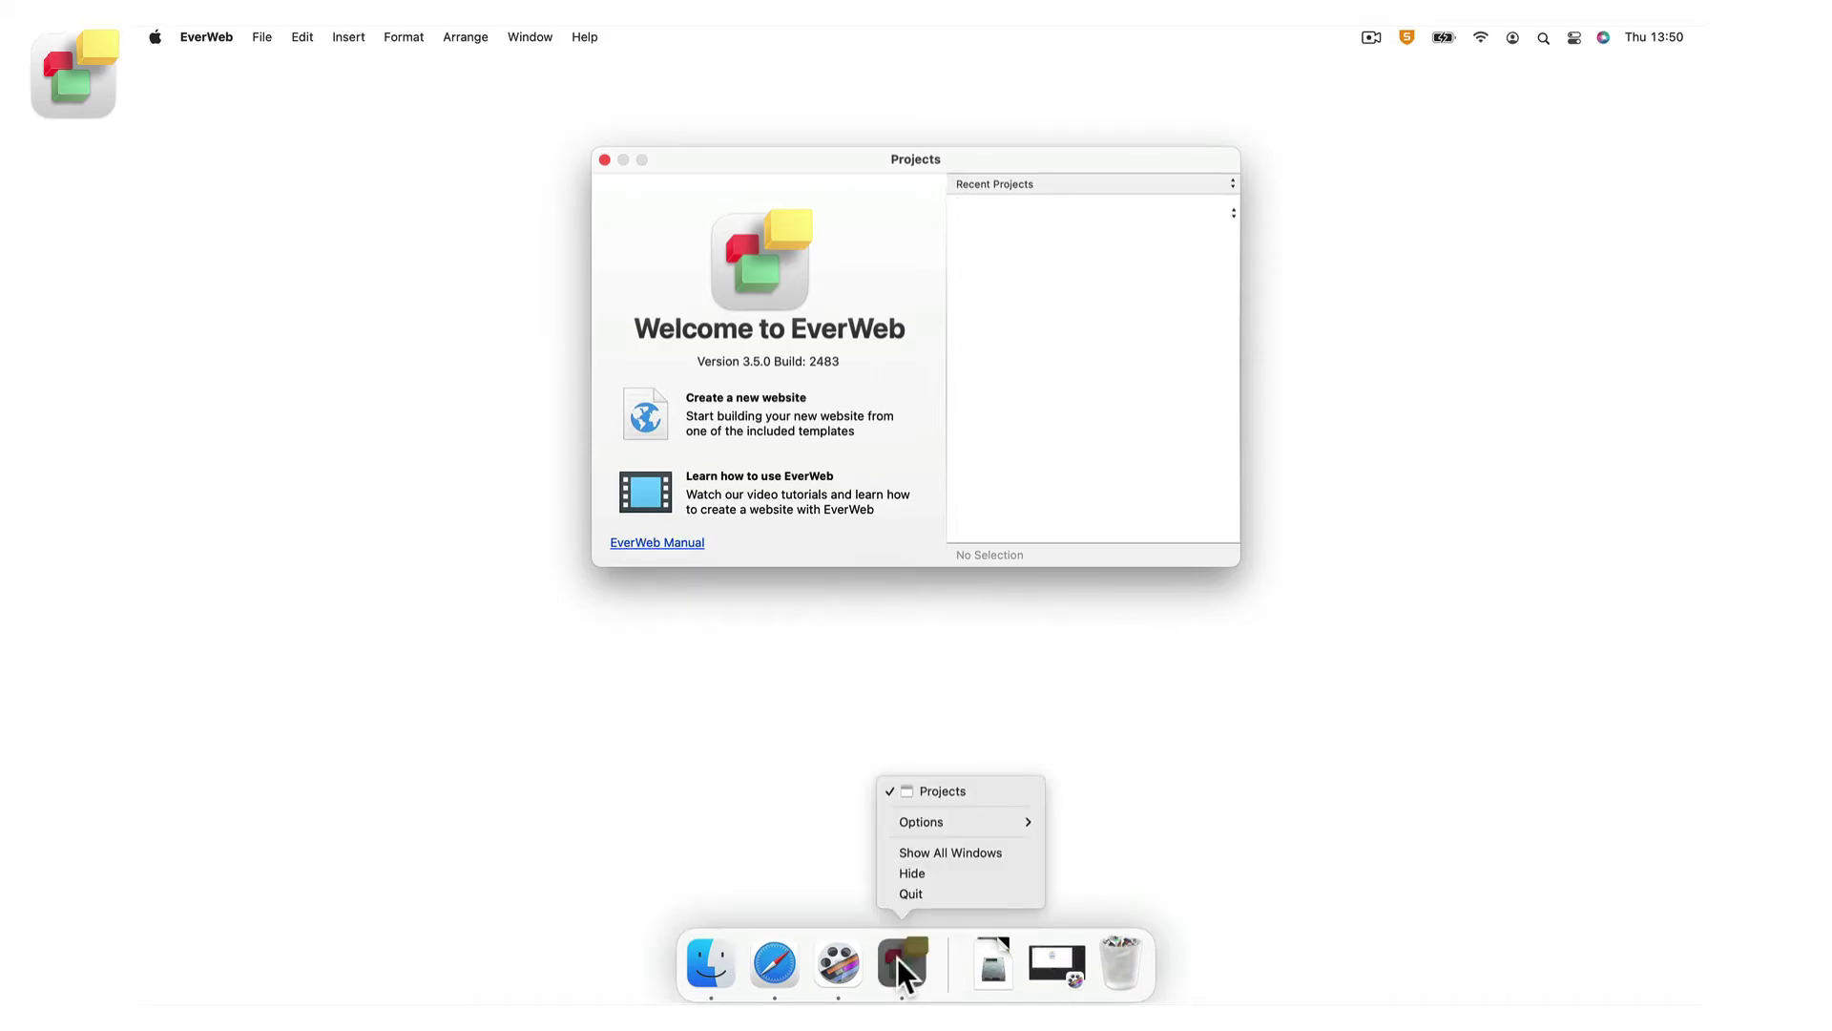
pyautogui.moveTo(975, 819)
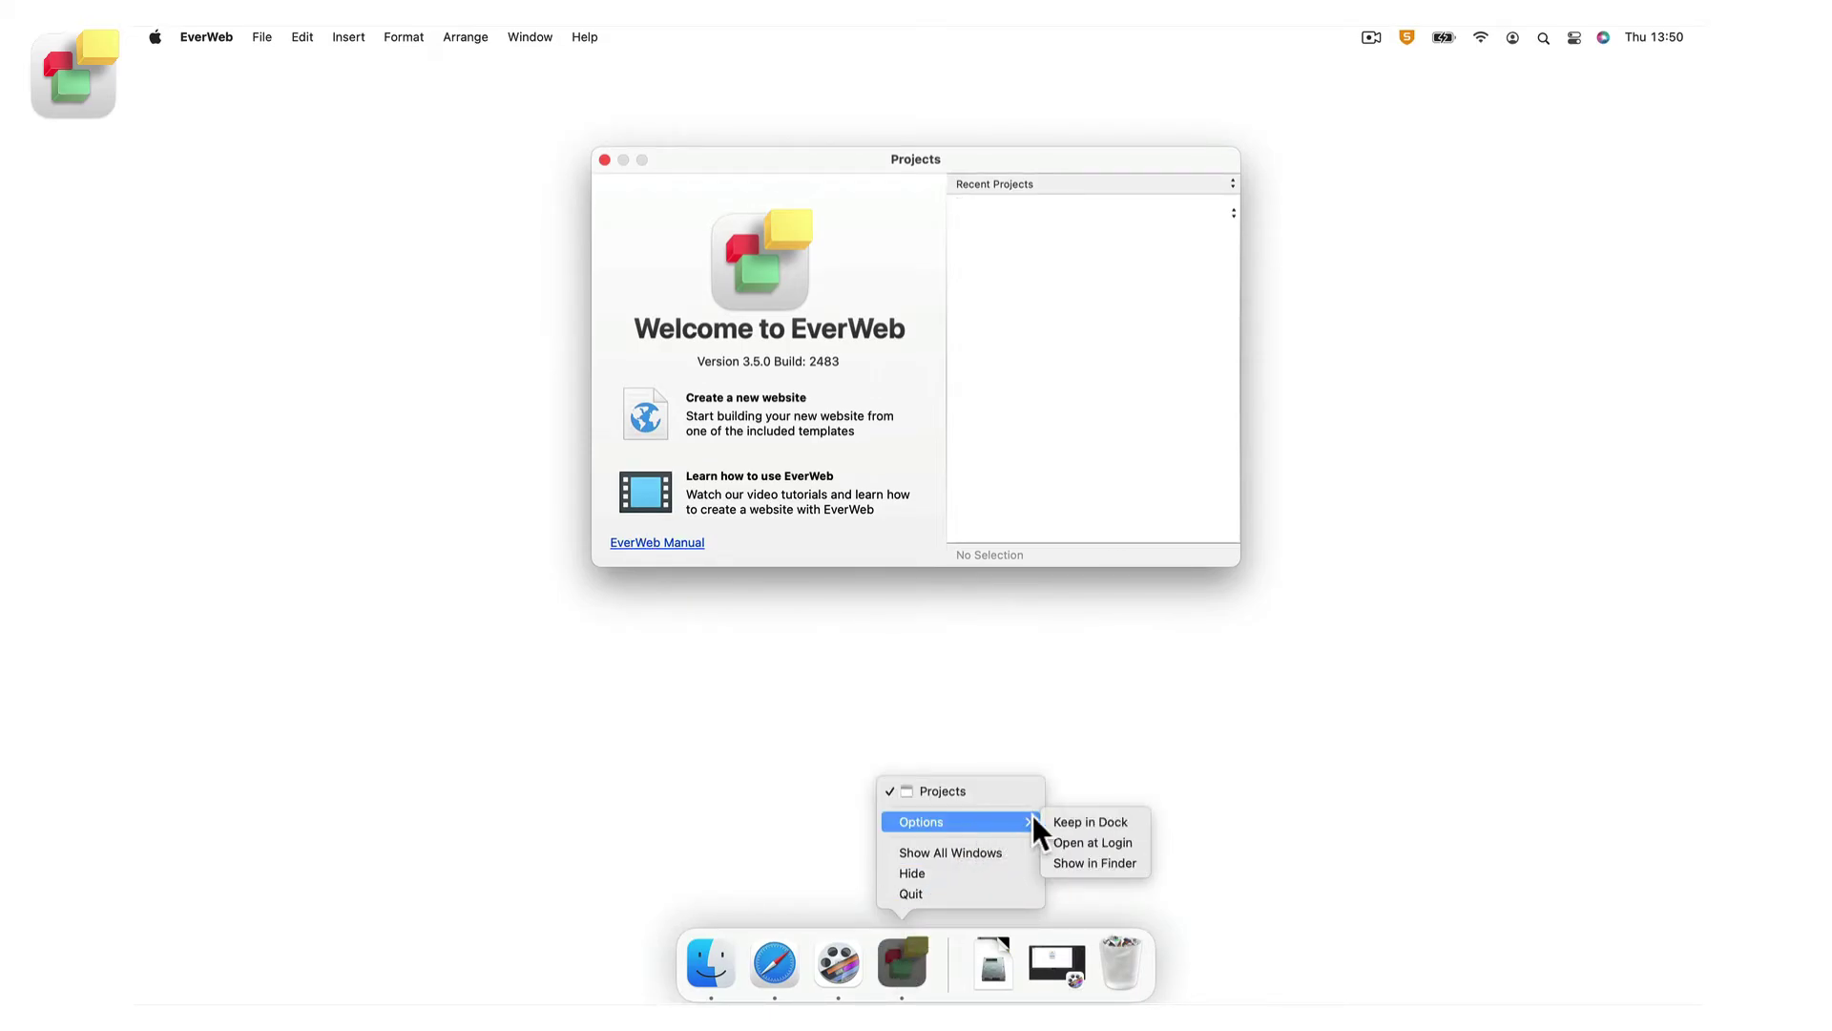
pyautogui.click(1123, 821)
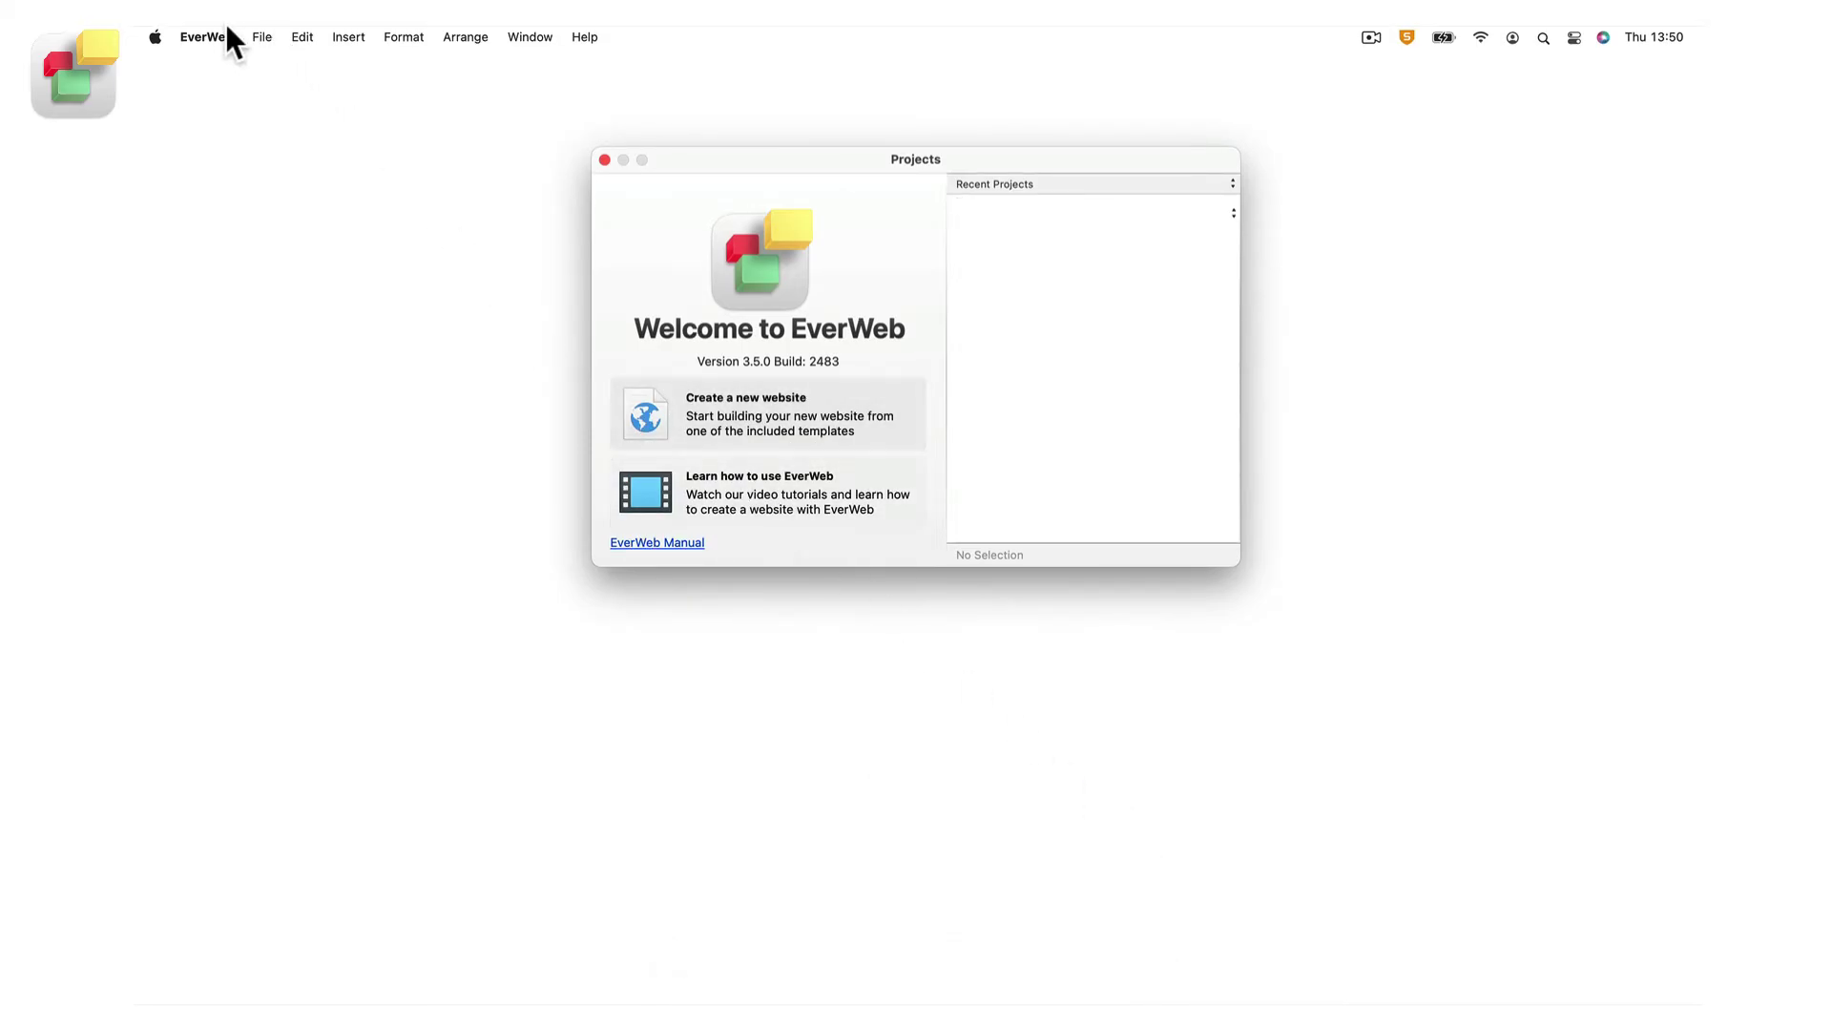
pyautogui.click(188, 35)
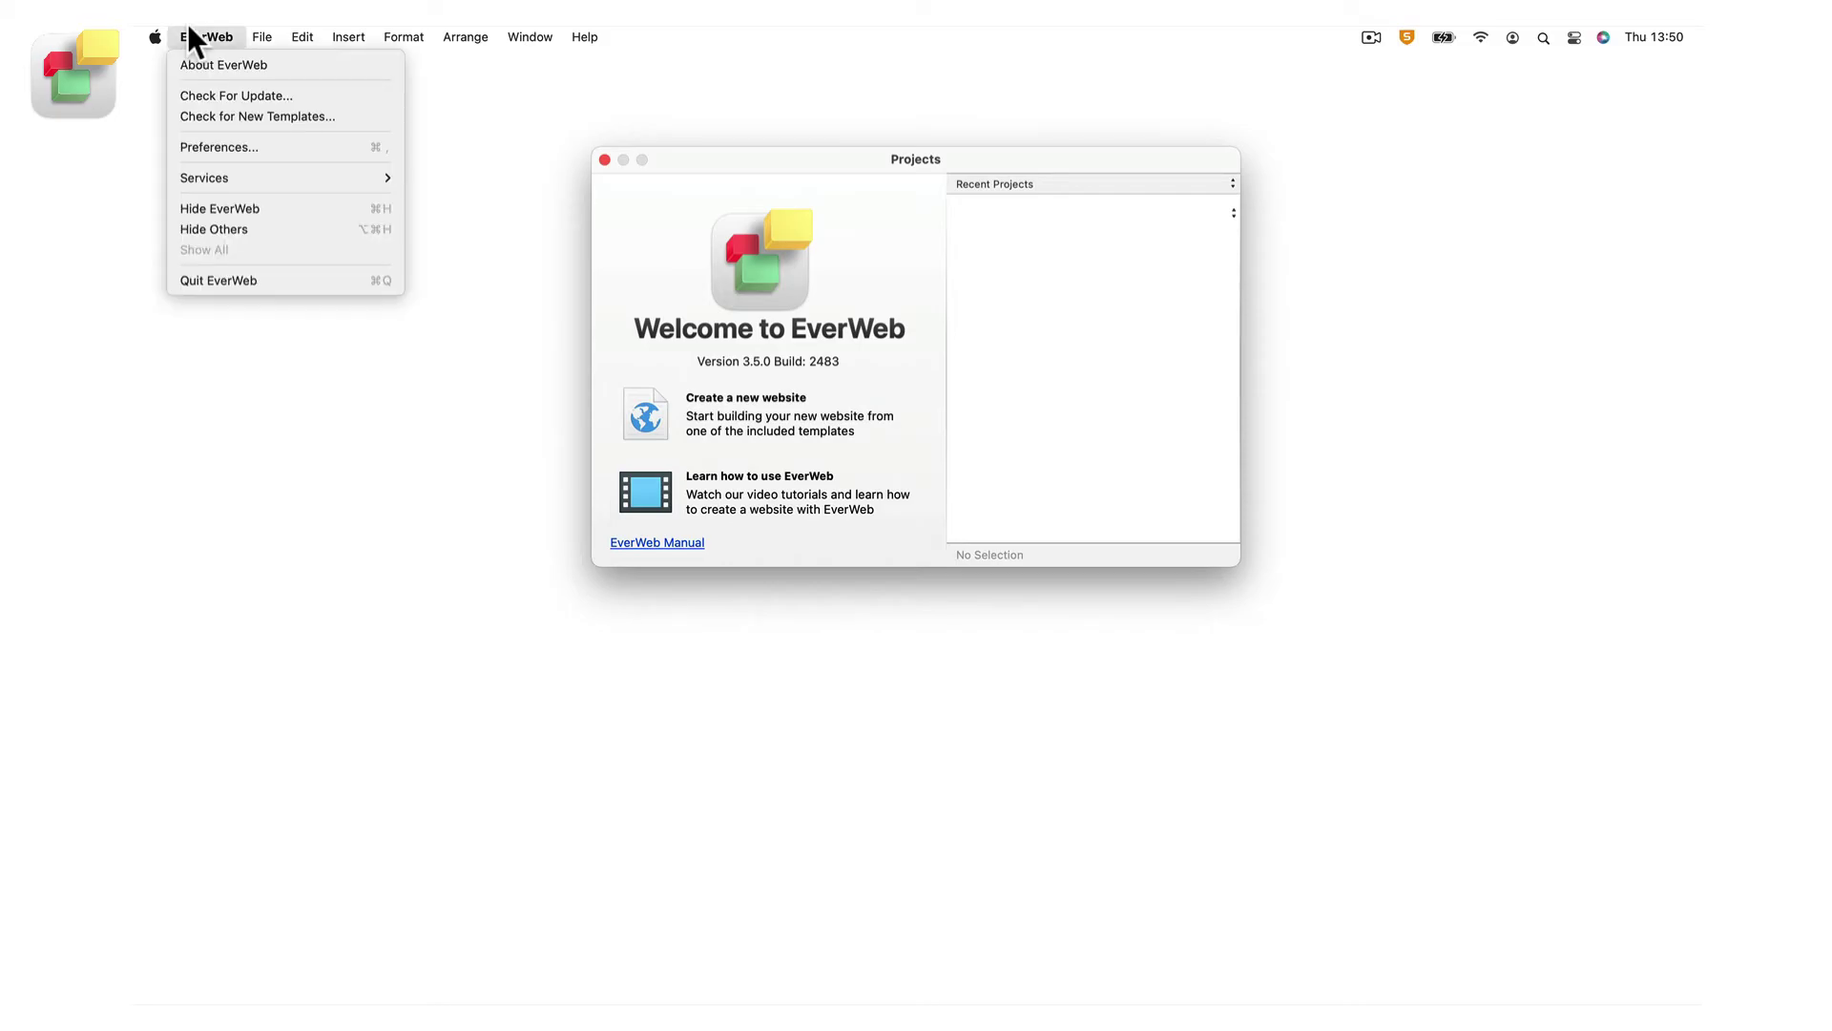
pyautogui.click(296, 280)
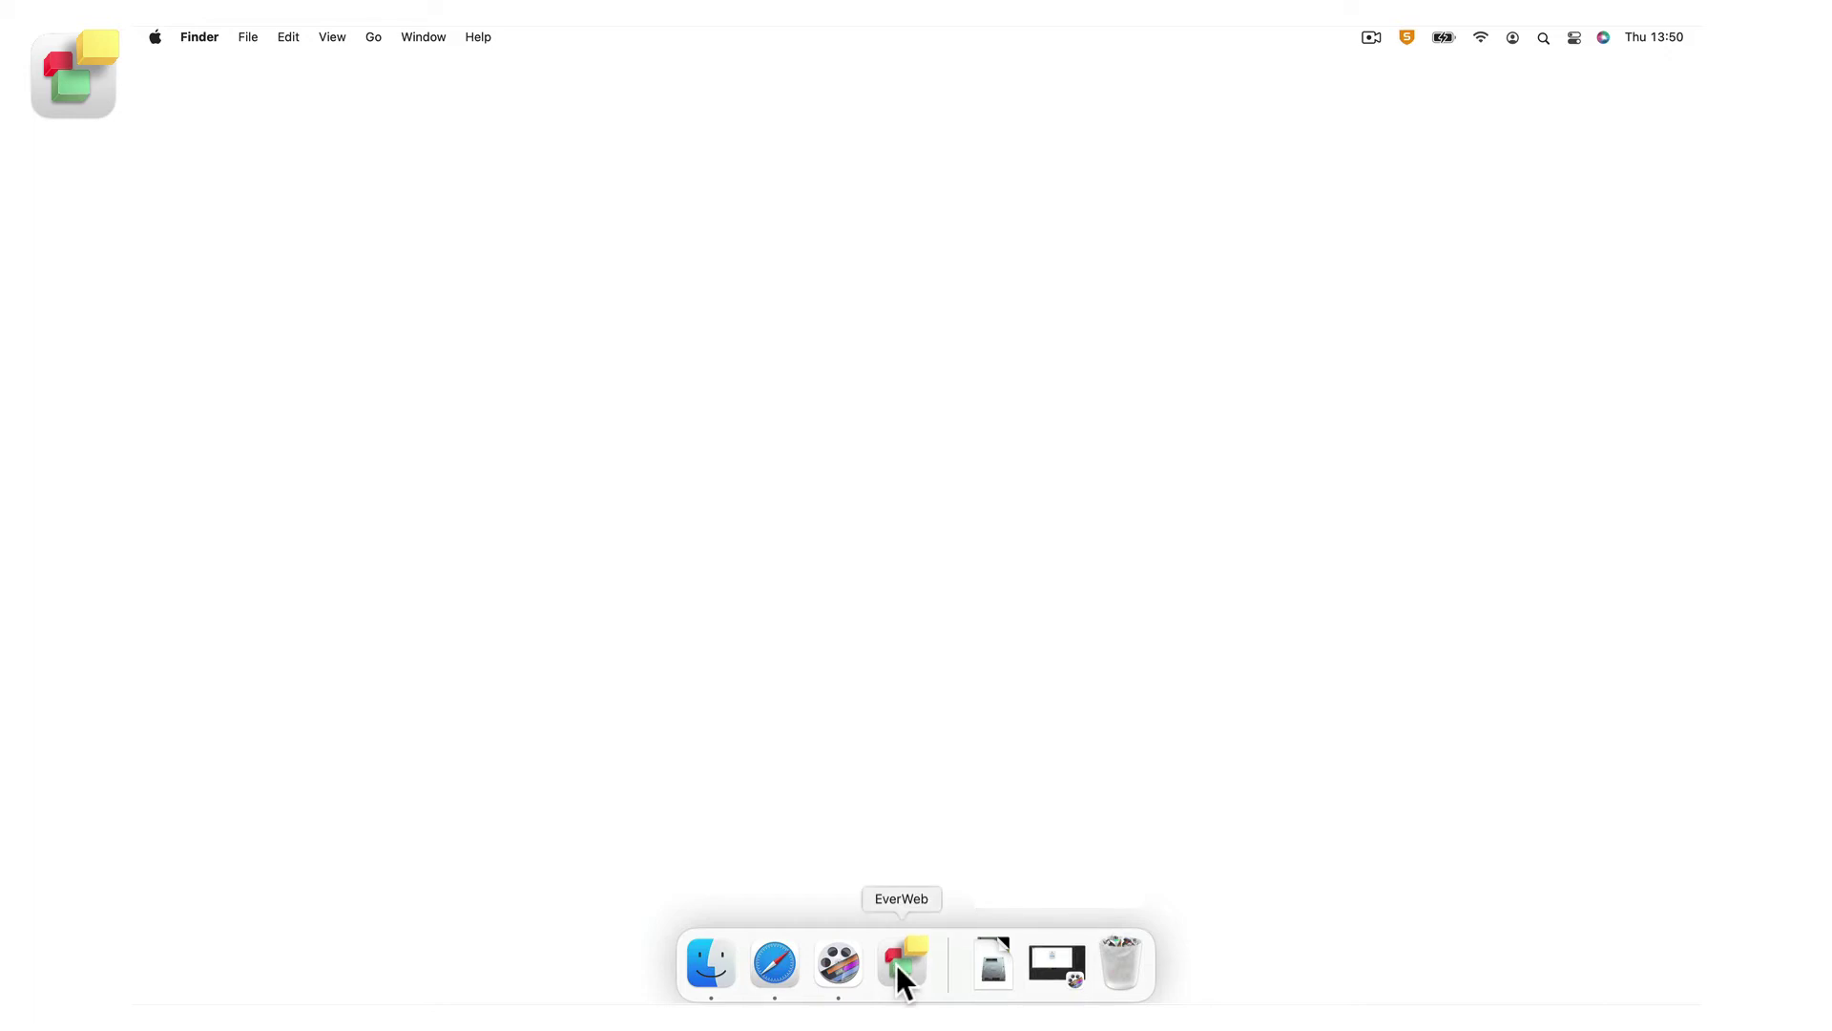
# Relaunch EverWeb from its Dock icon to bring back the Welcome to EverWeb window.
pyautogui.click(898, 964)
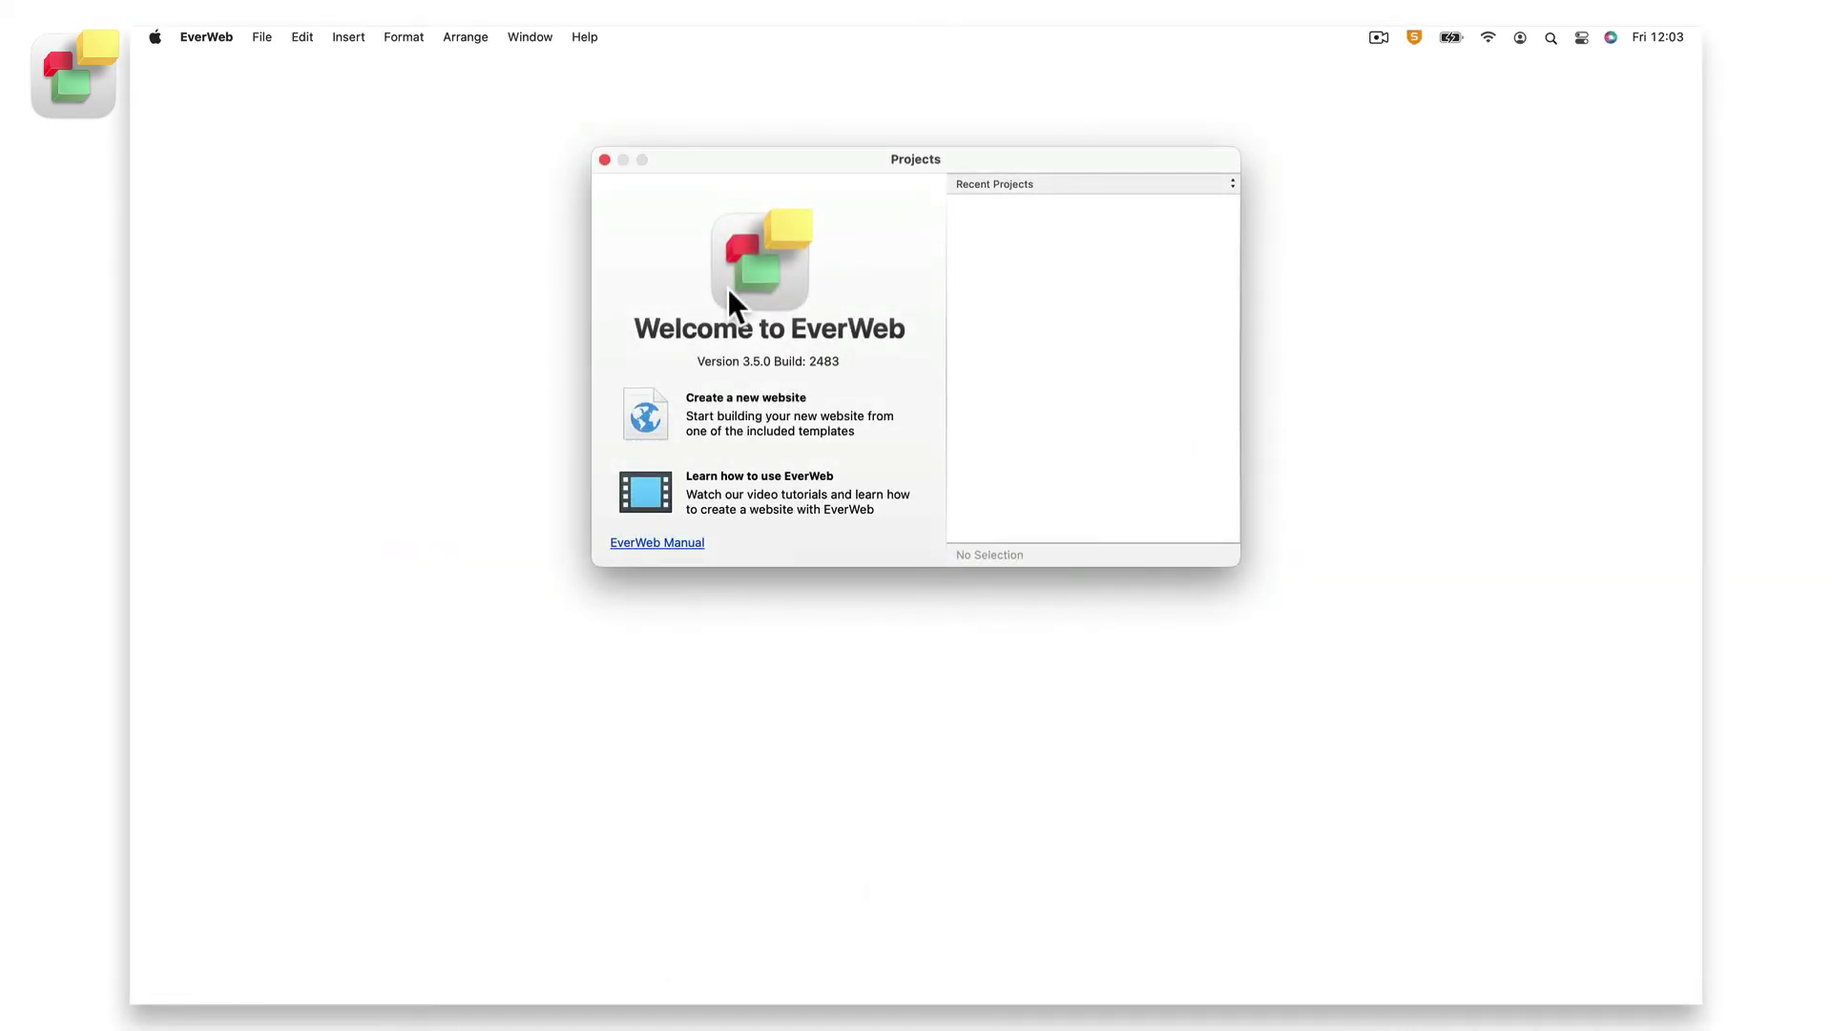
# Enter the account e-mail address in EverWeb Preferences, then view the Order Full License option.
pyautogui.click(206, 27)
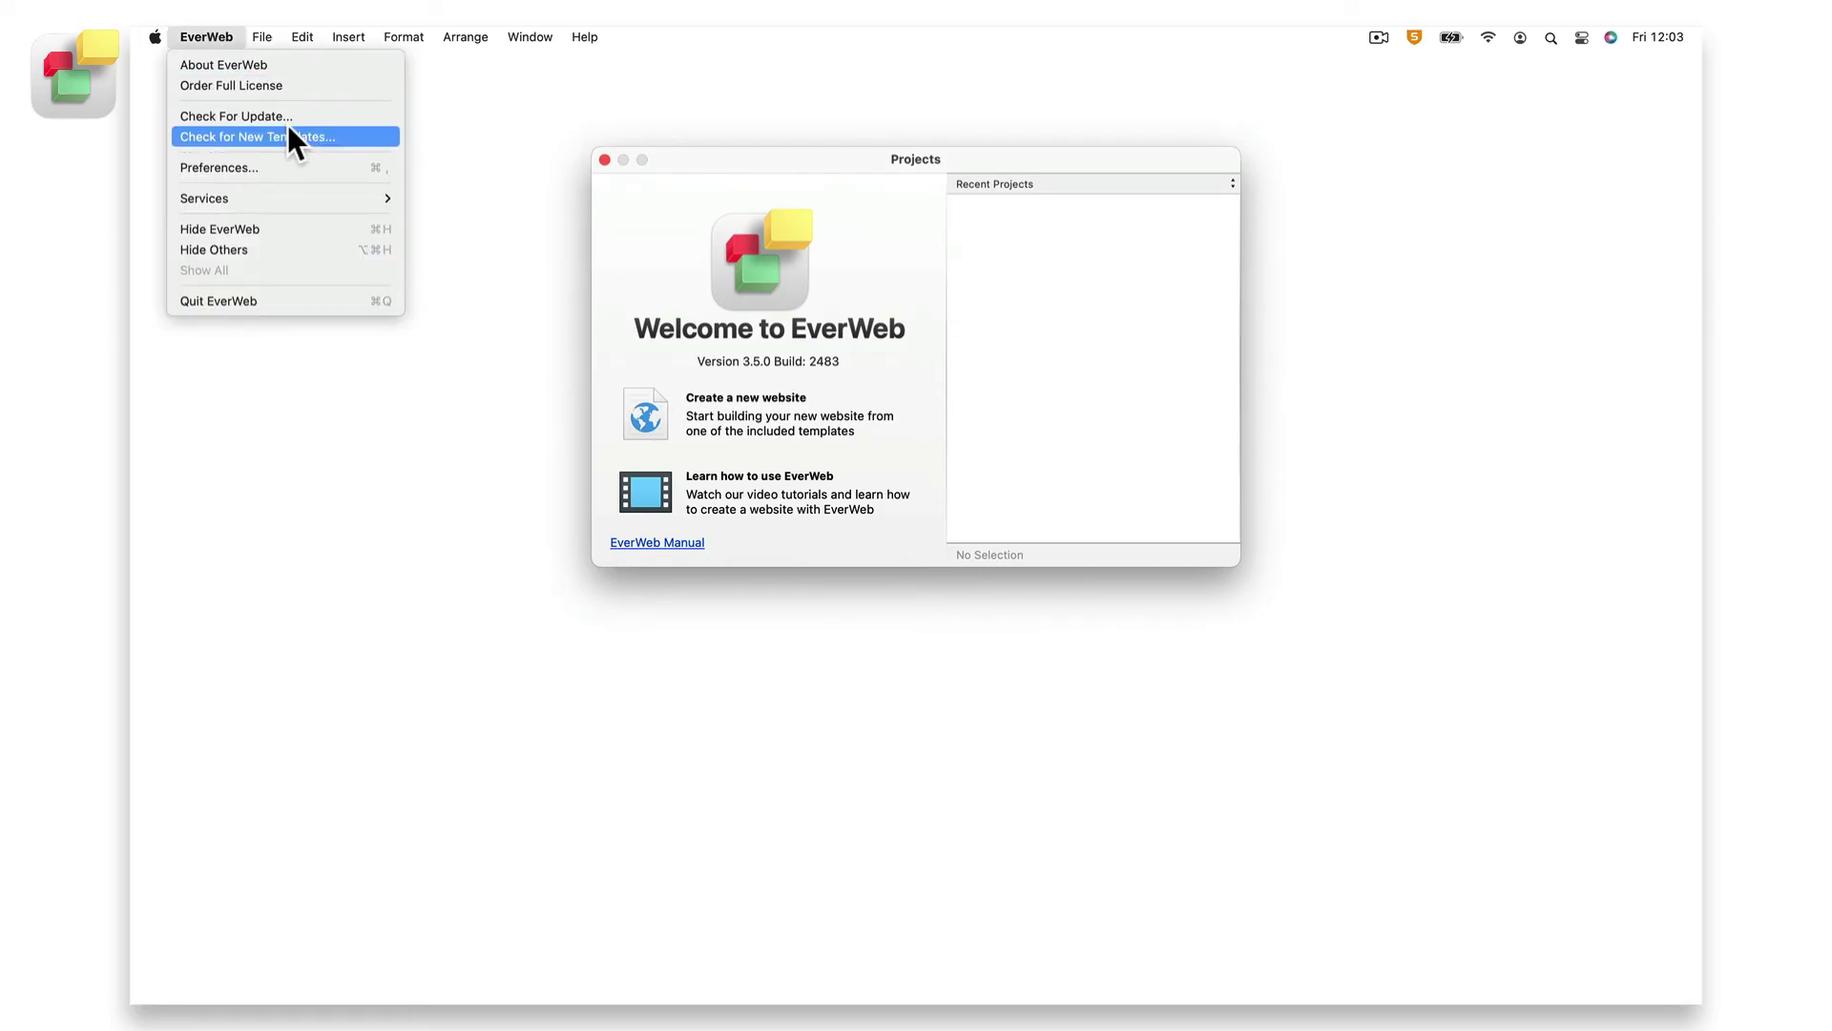
pyautogui.click(286, 164)
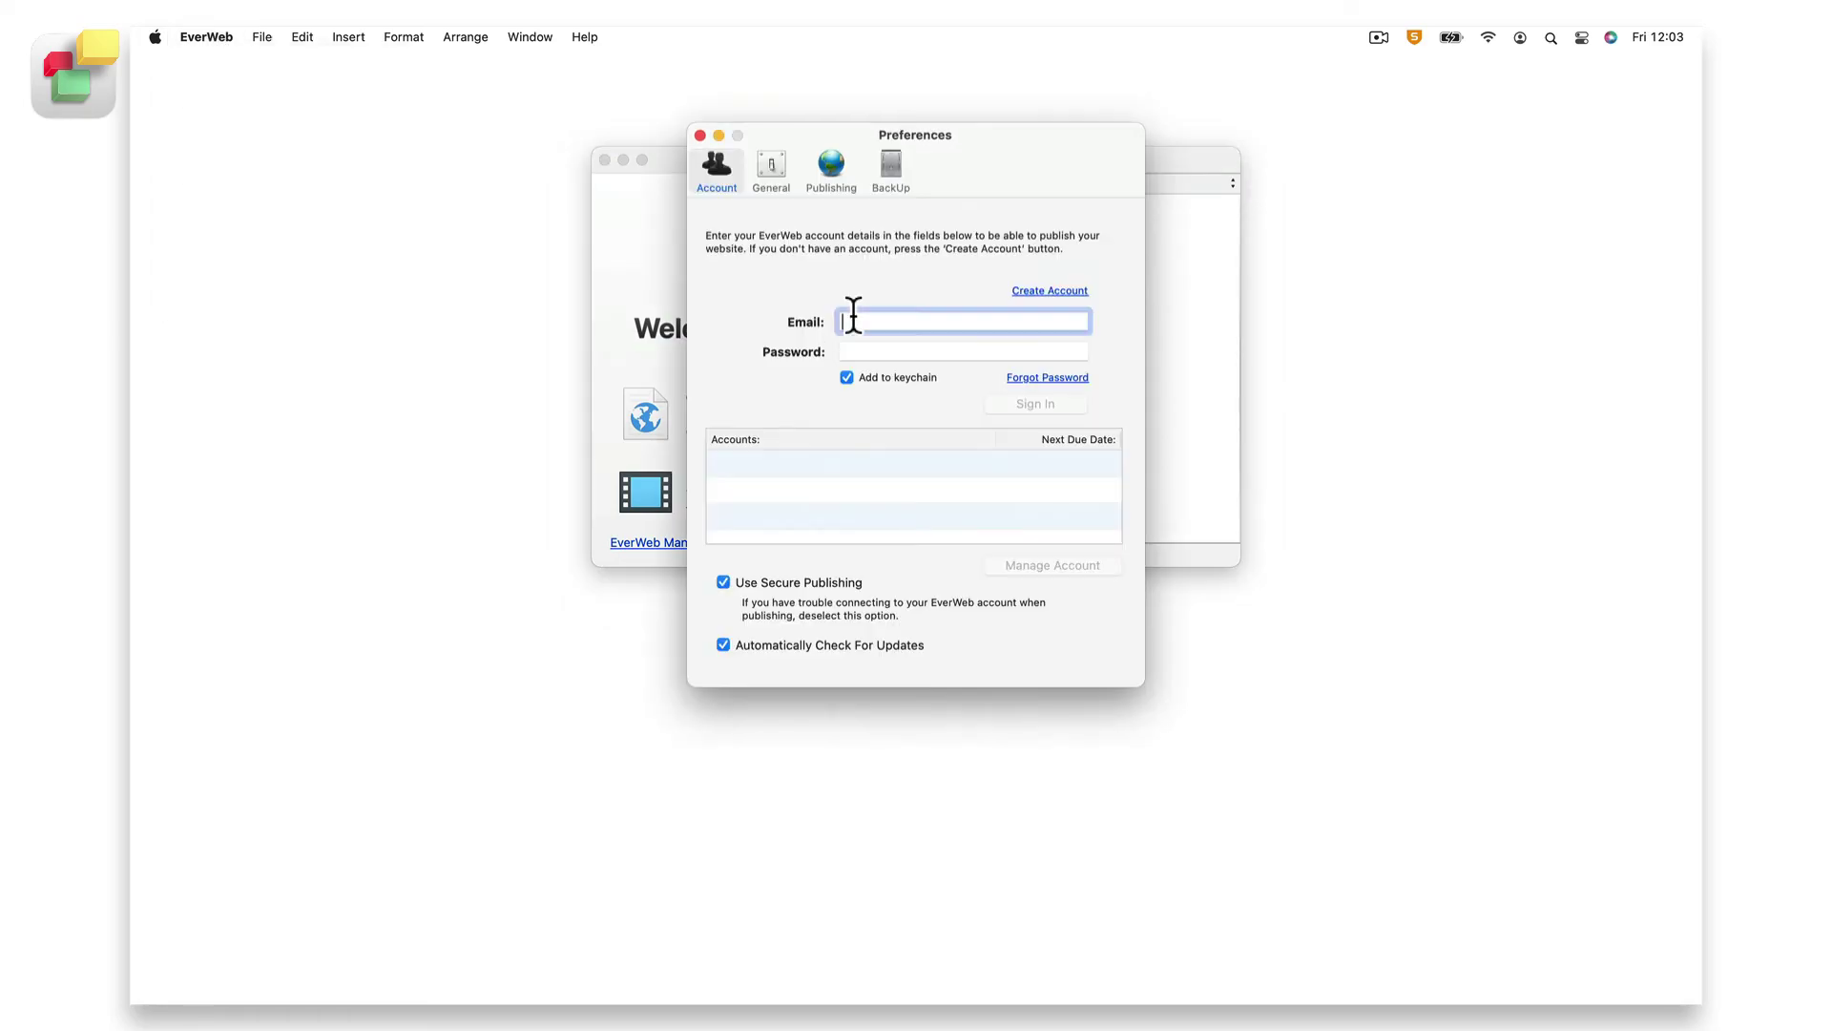
pyautogui.write('john.')
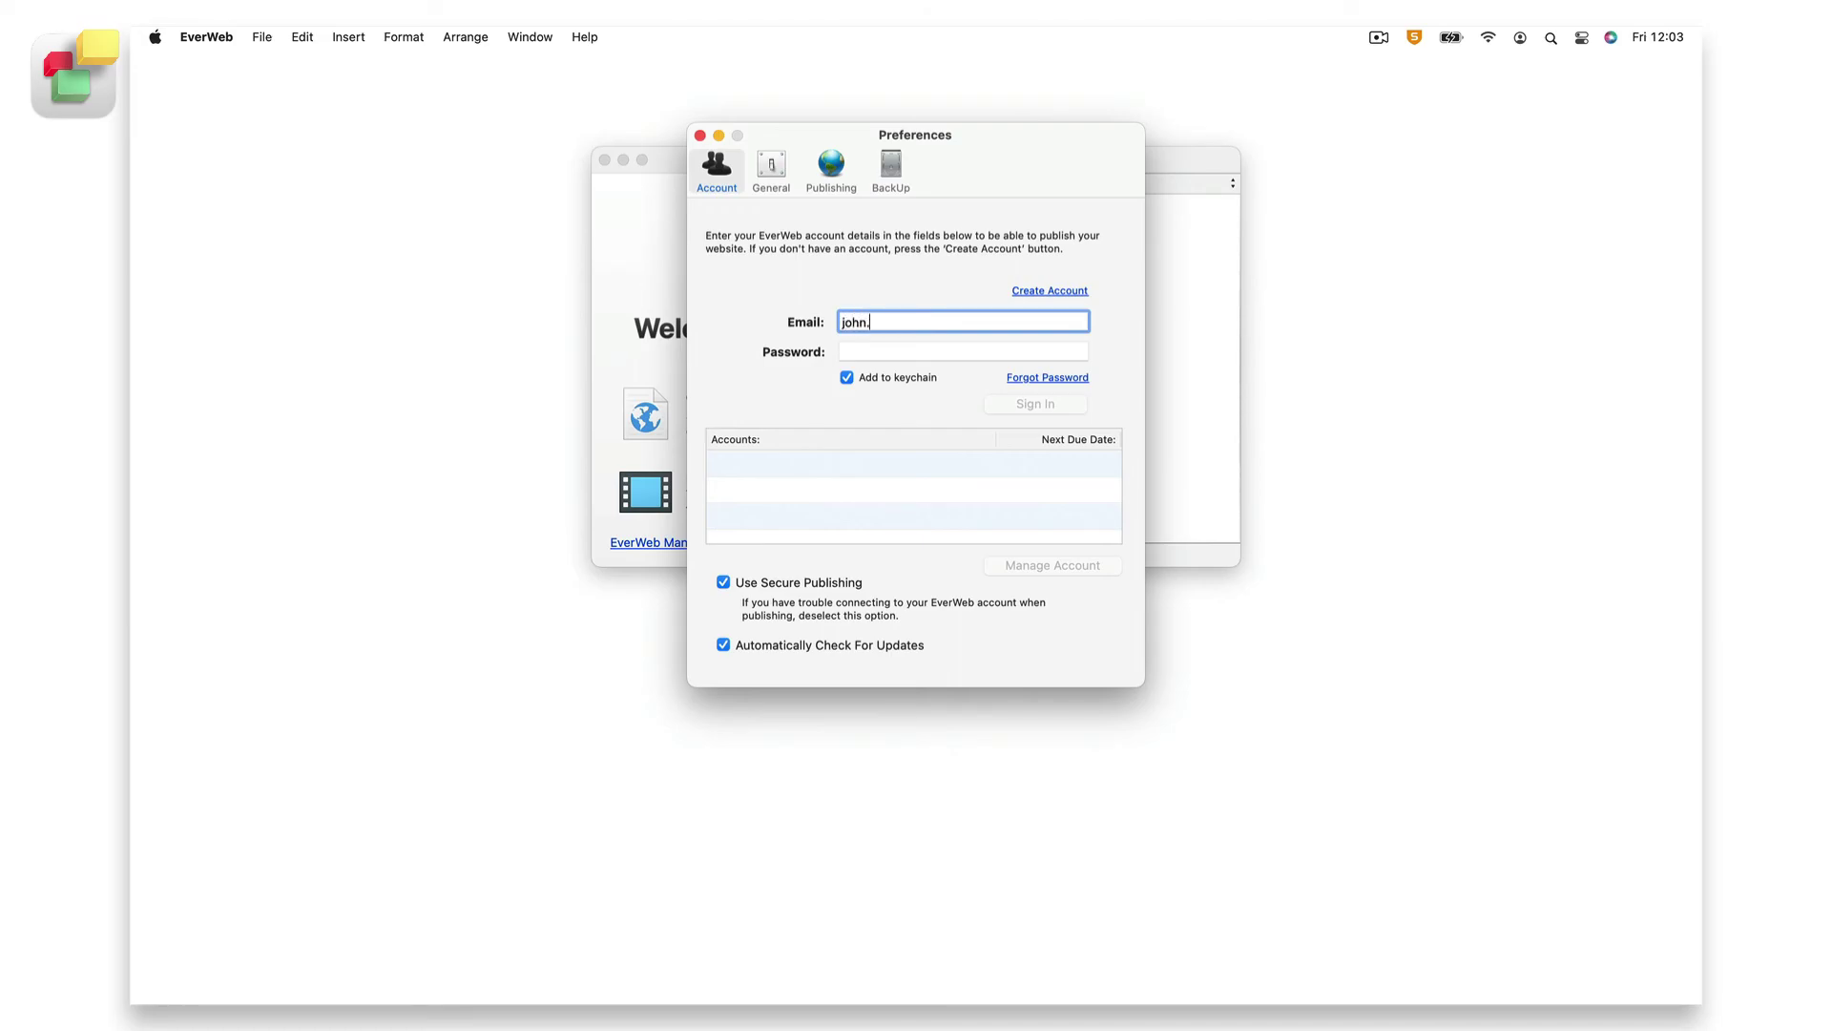
pyautogui.write('smo')
pyautogui.press('BackSpace')
pyautogui.press('BackSpace')
pyautogui.write('mith')
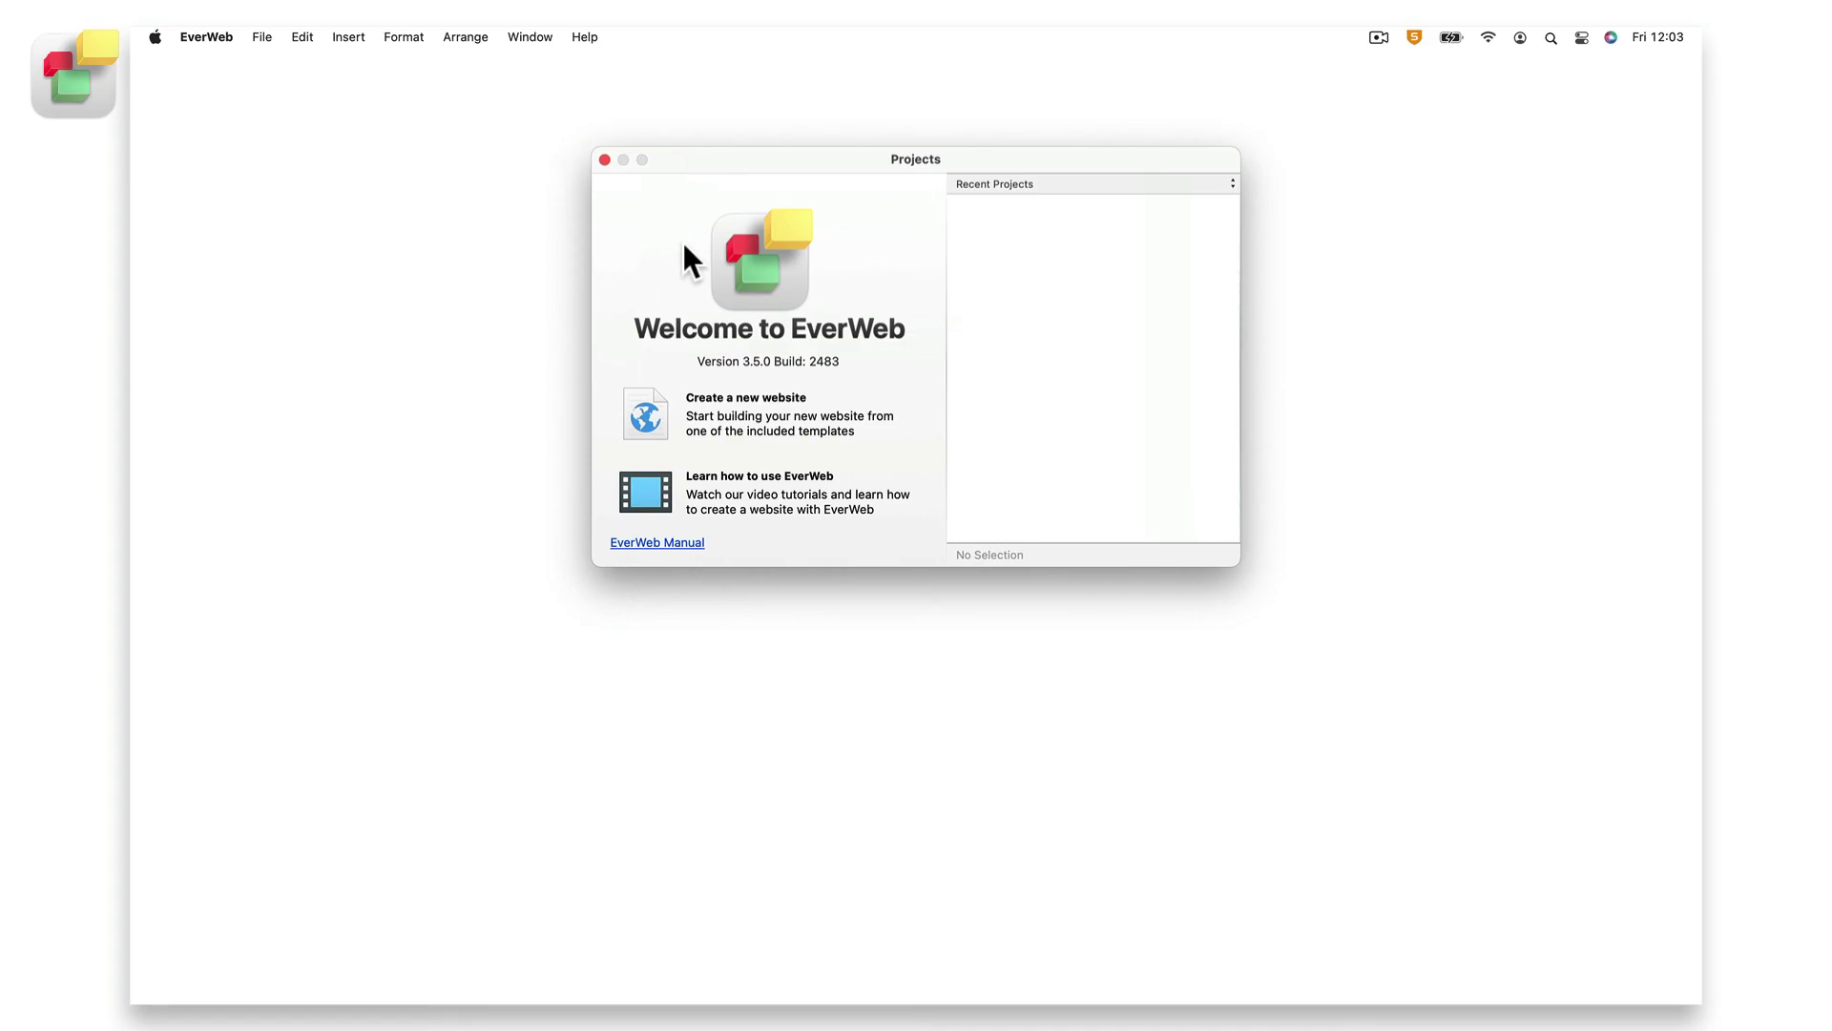
pyautogui.click(225, 35)
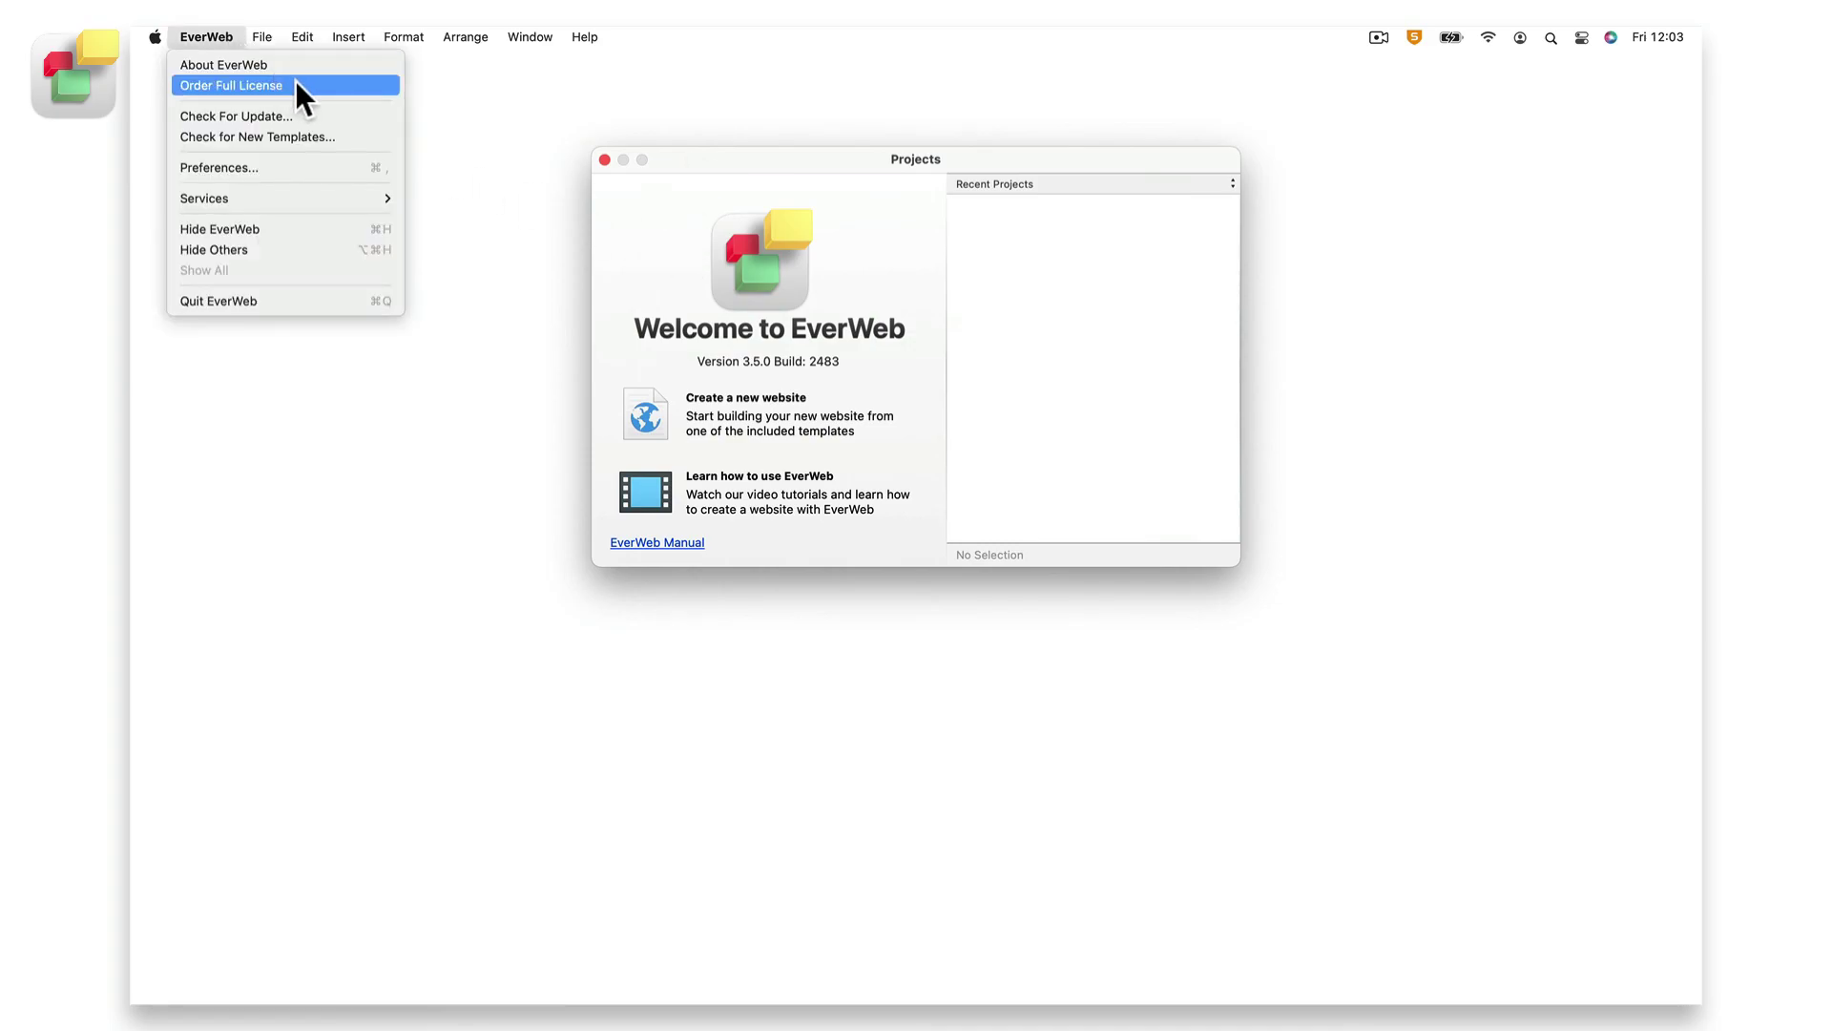